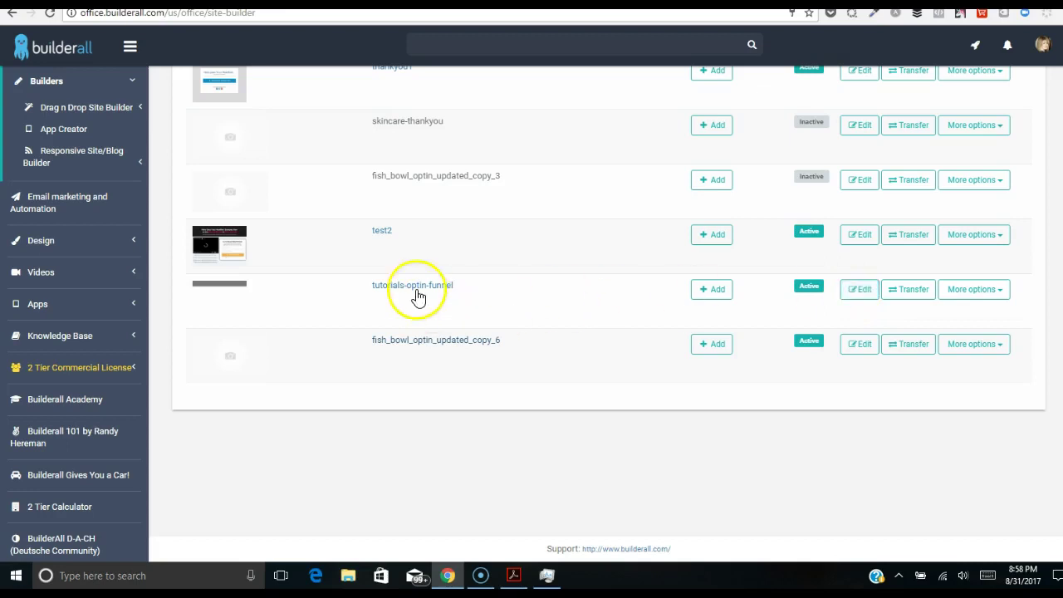
Step: Open the tutorials-optin-funnel site for editing in the Drag n Drop Site Builder
left_click(135, 83)
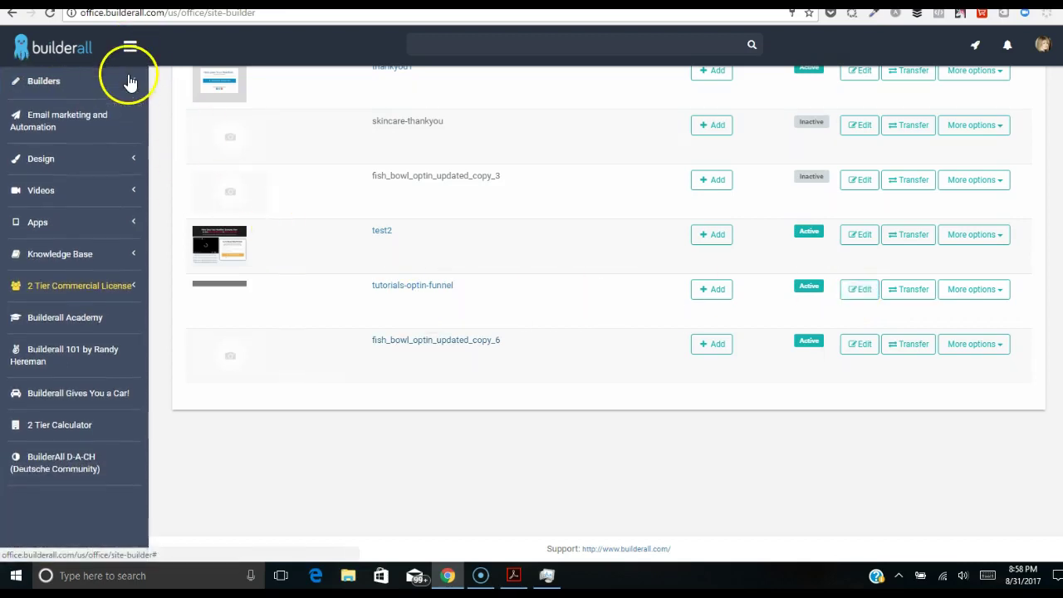
left_click(131, 83)
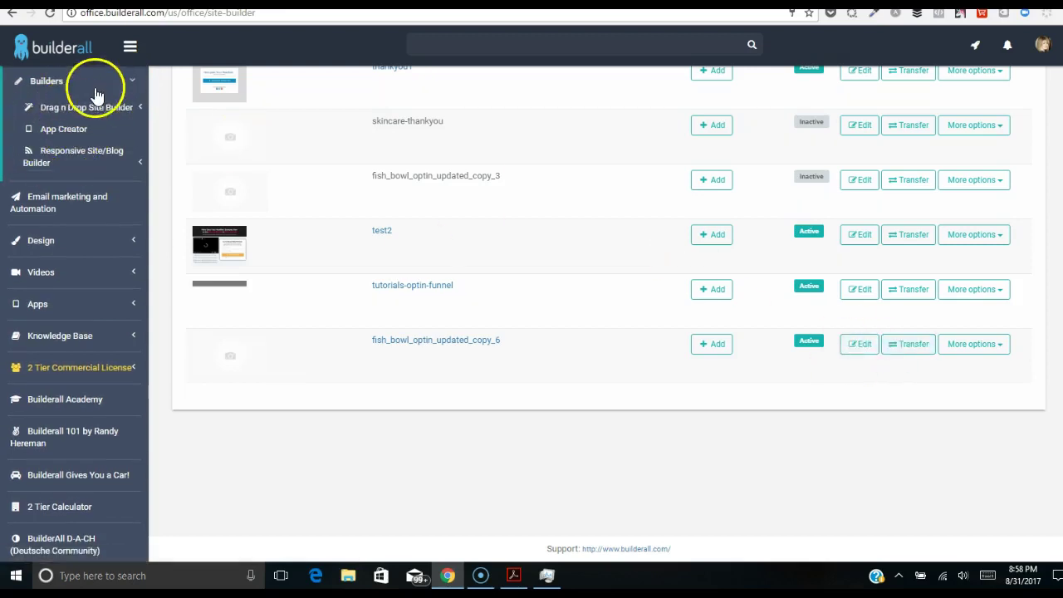
left_click(120, 108)
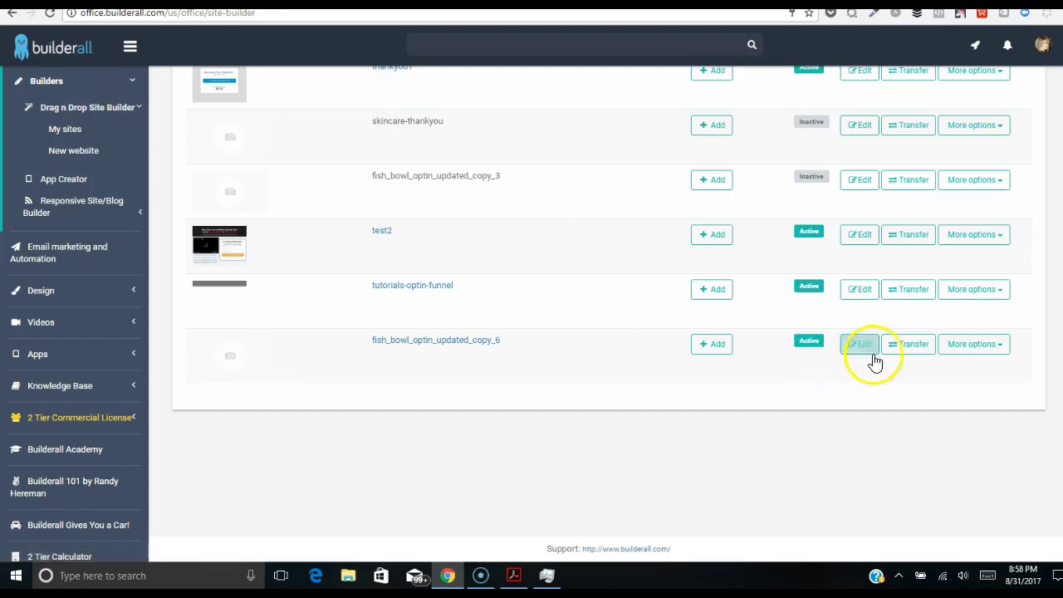
left_click(860, 291)
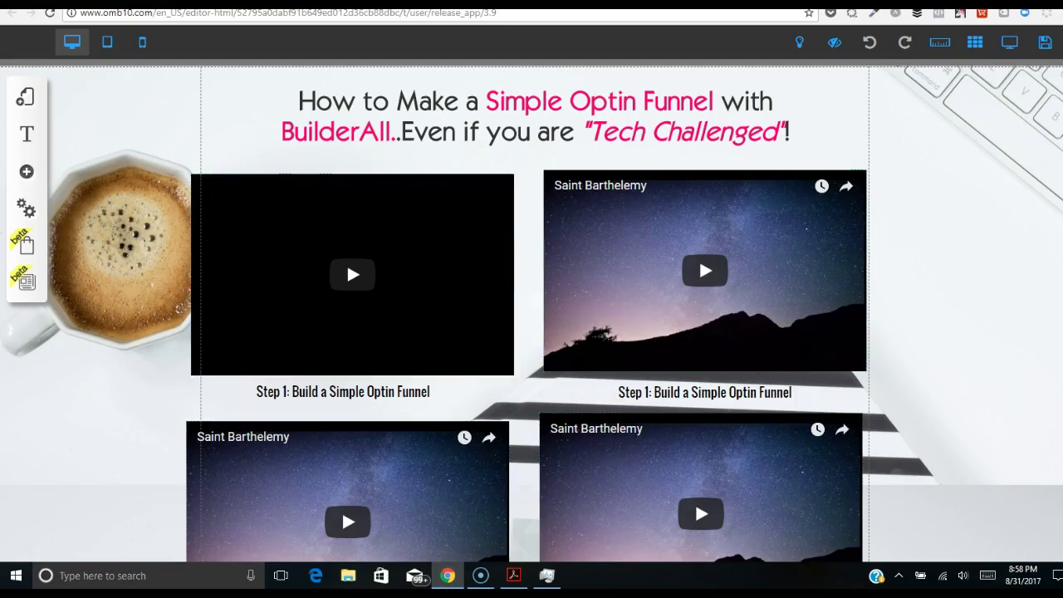
Step: Move the centred last video into the left column and shift each right-column video down one row, freeing the space beside the first video
scroll(531, 310, "down", 7)
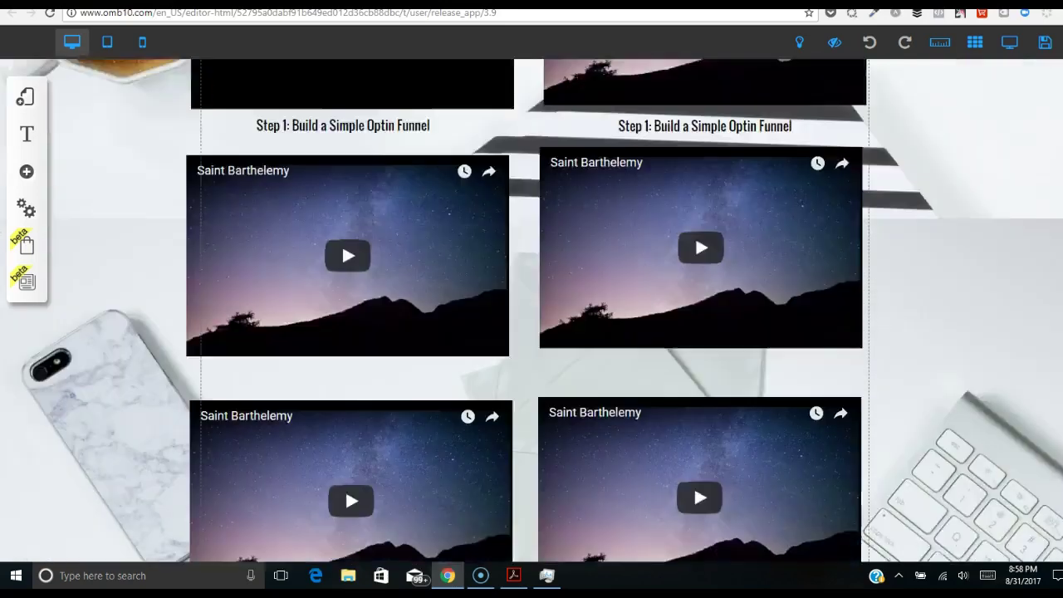
scroll(531, 309, "up", 2)
scroll(1046, 147, "up", 2)
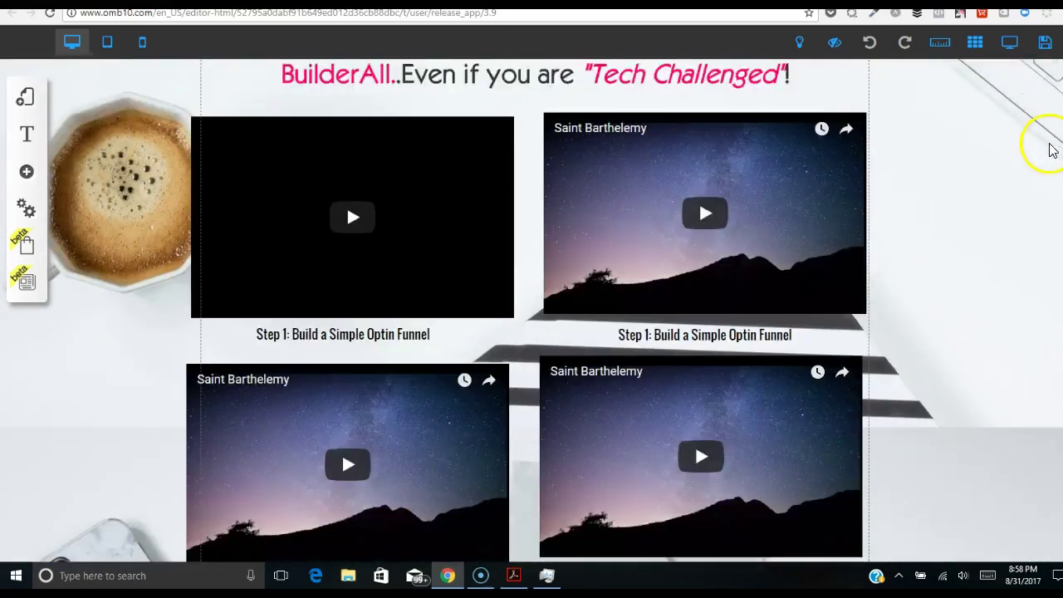
scroll(1052, 157, "down", 1)
scroll(1051, 130, "up", 1)
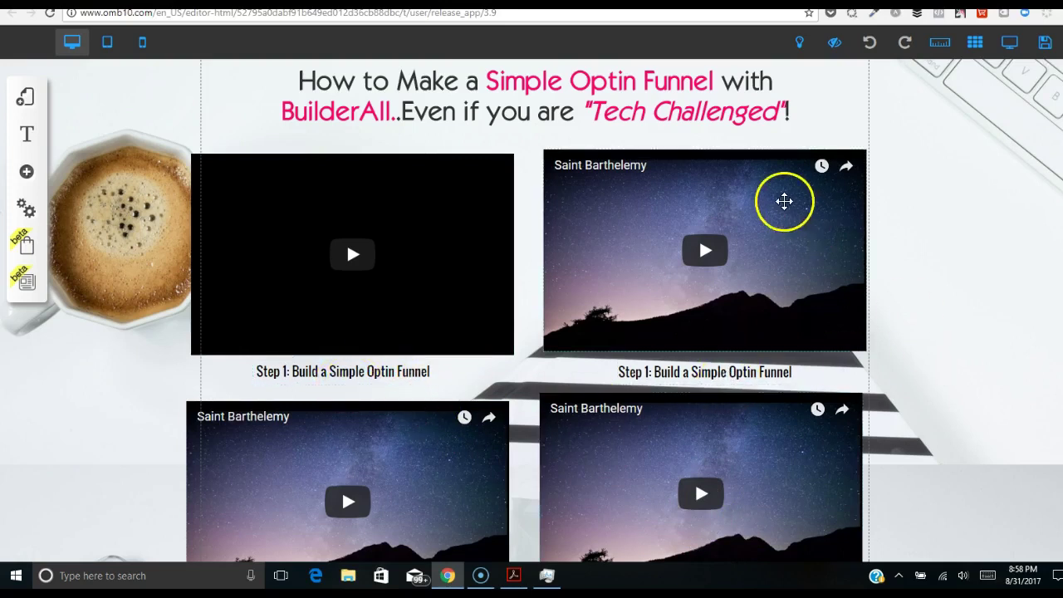
scroll(551, 383, "down", 7)
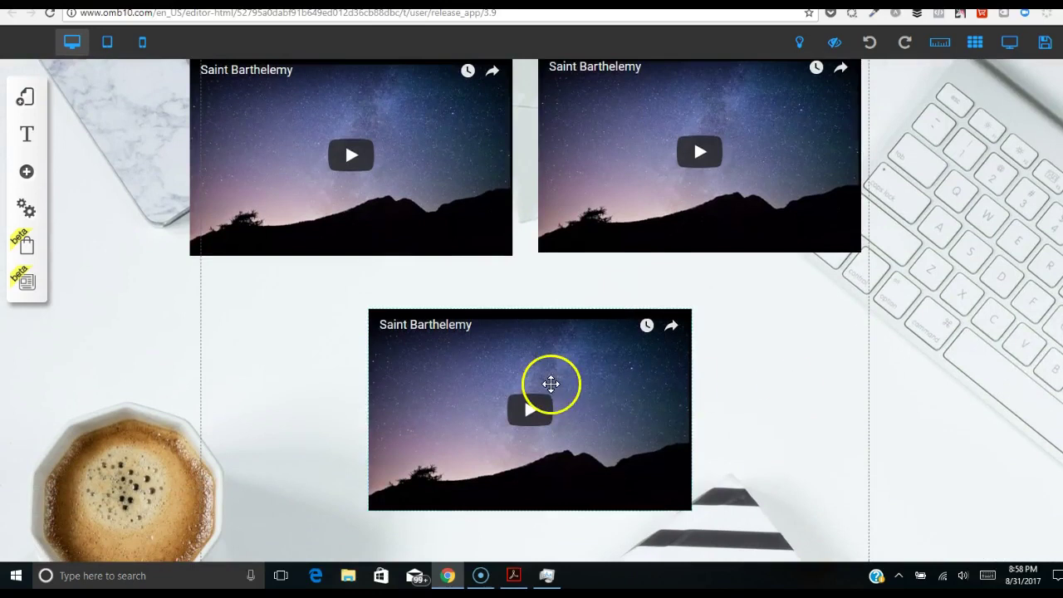
left_click_drag(551, 383, 379, 380)
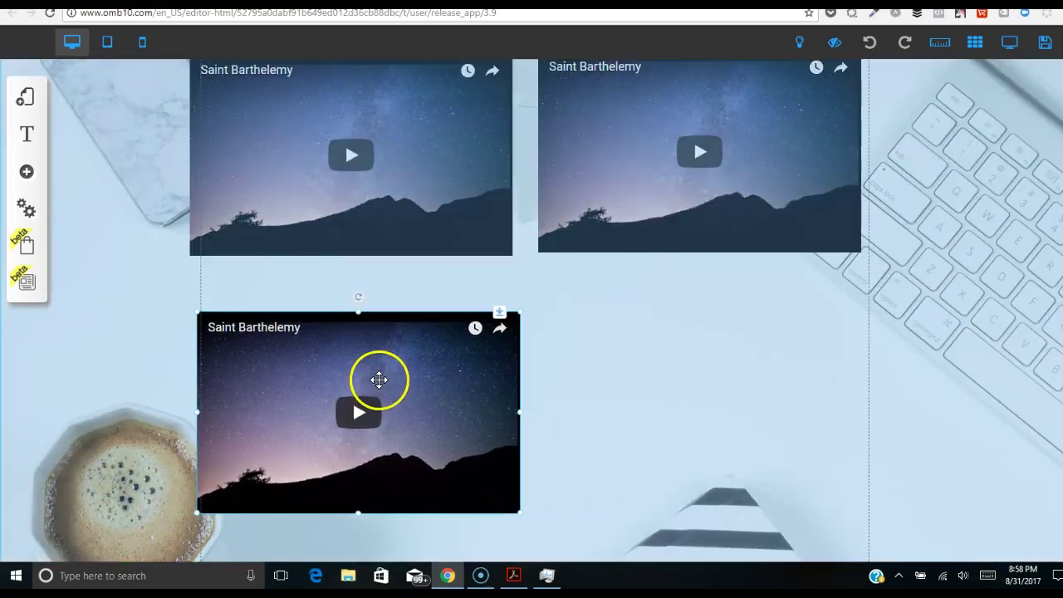
left_click_drag(672, 191, 669, 440)
scroll(847, 228, "up", 3)
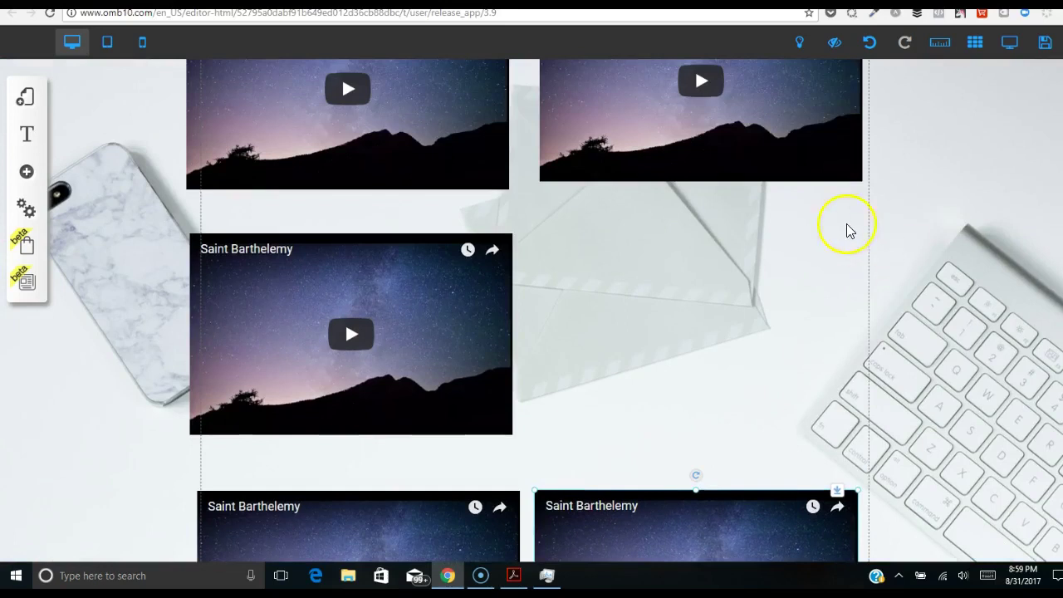
left_click_drag(710, 138, 695, 396)
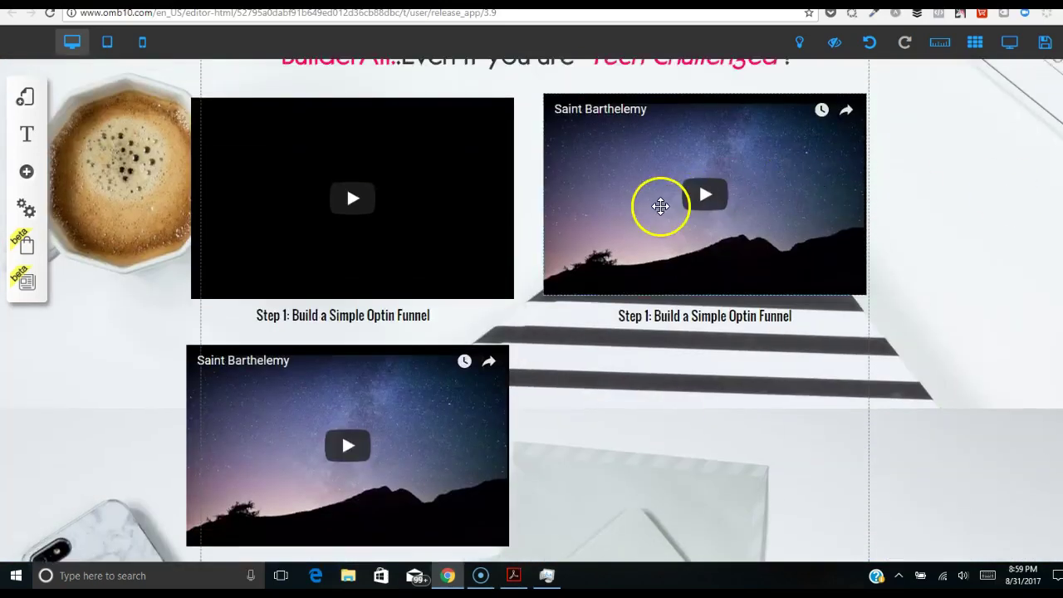
left_click_drag(659, 208, 652, 497)
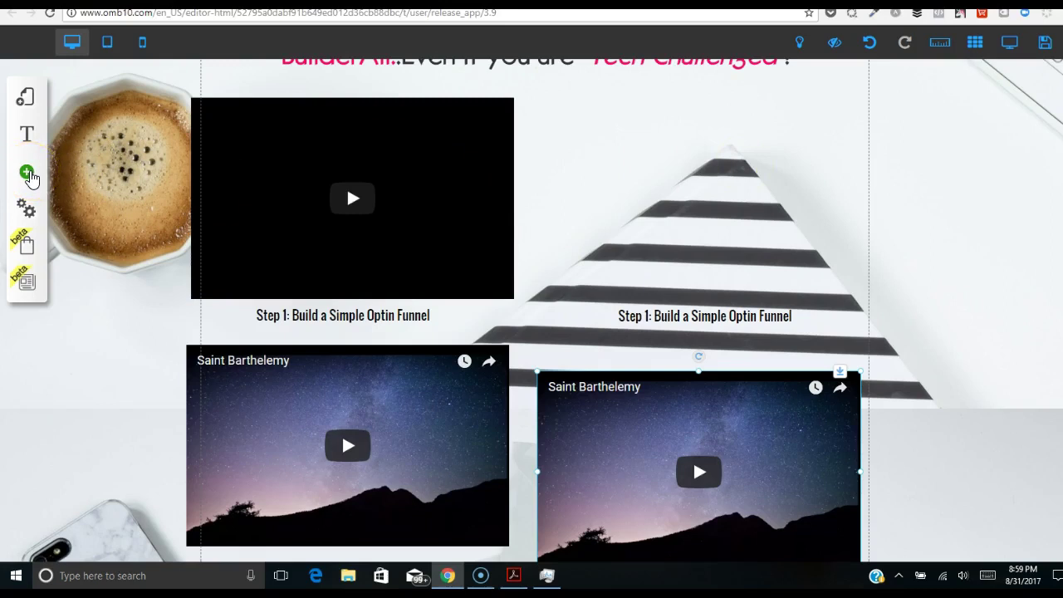
Step: Add the green Get Instant Access optin form and place it beside the first video, above the right-hand Step 1 caption
left_click(26, 175)
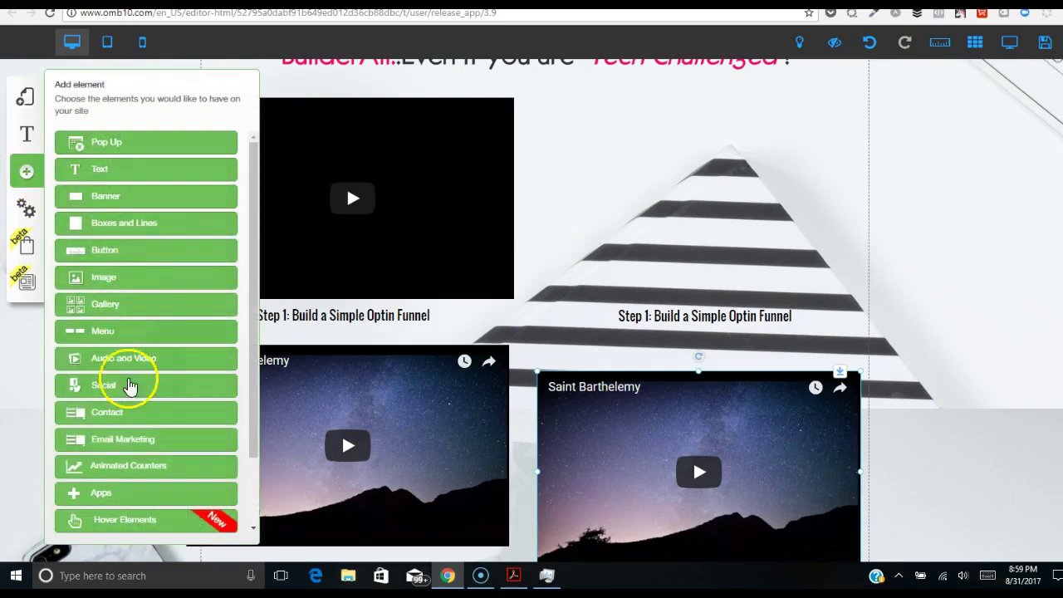
left_click(130, 446)
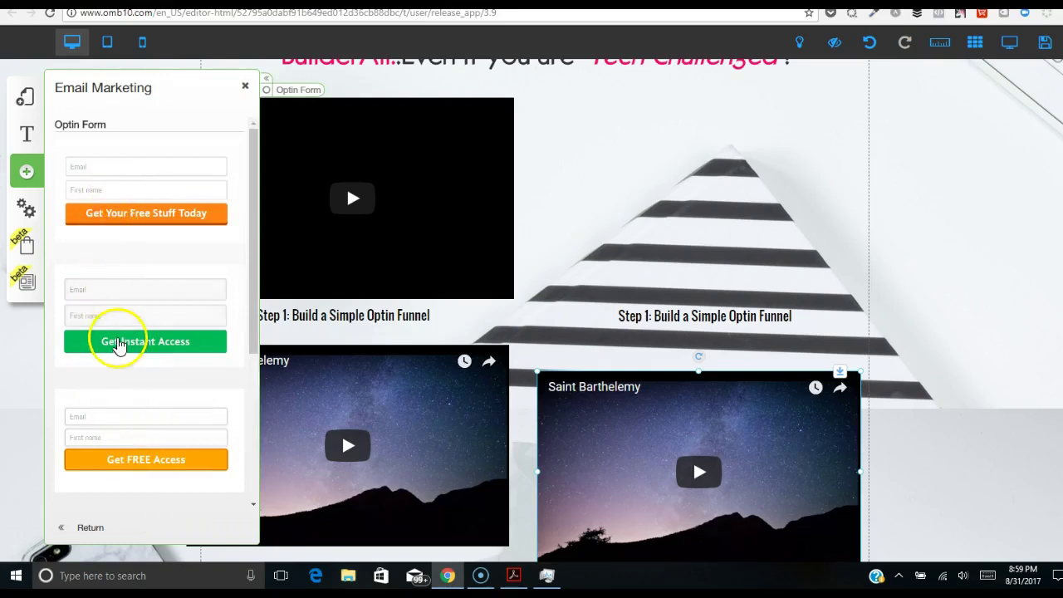
left_click(121, 341)
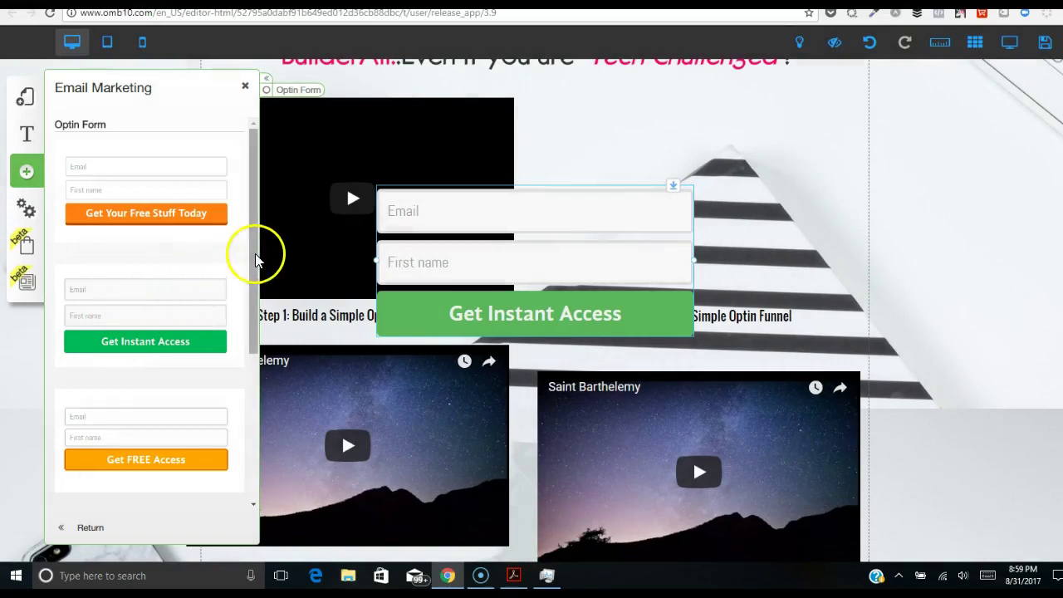
left_click_drag(259, 254, 269, 191)
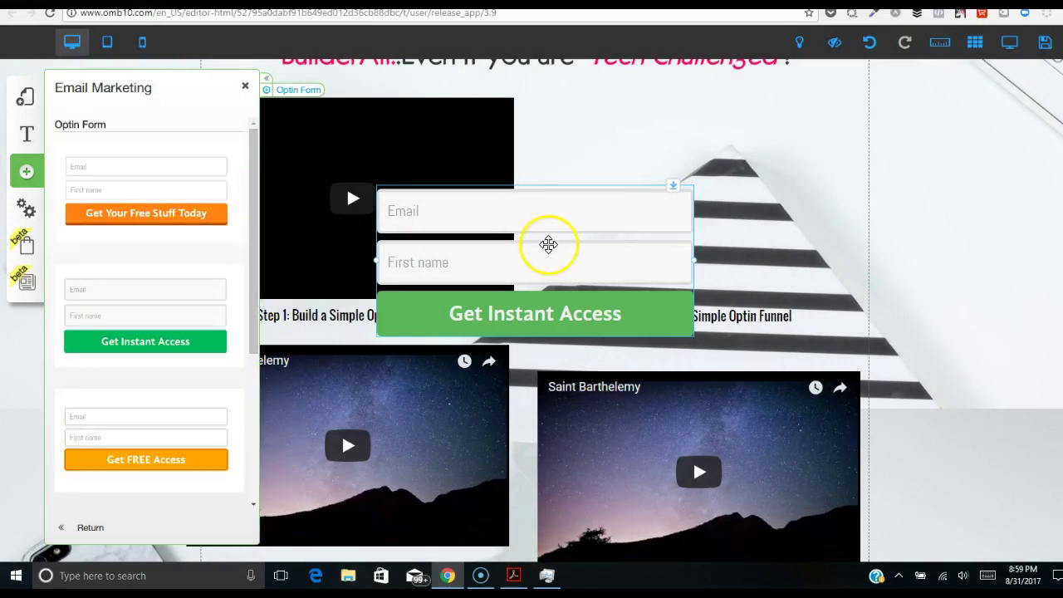
left_click_drag(594, 223, 714, 174)
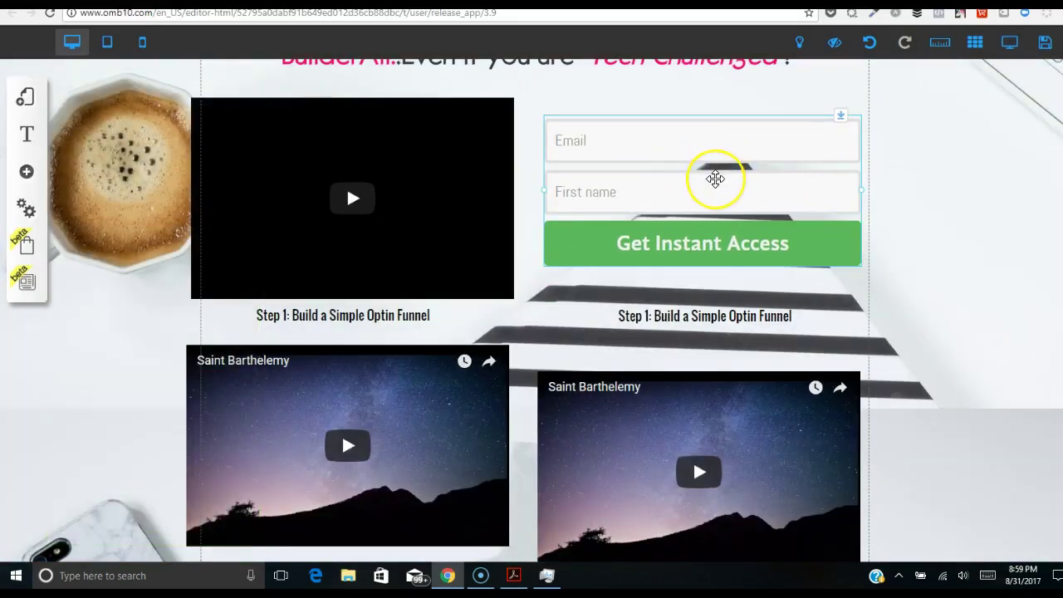
Step: Configure the optin form to use MailChimp as its email marketing service, reaching the access key login
left_click(715, 179)
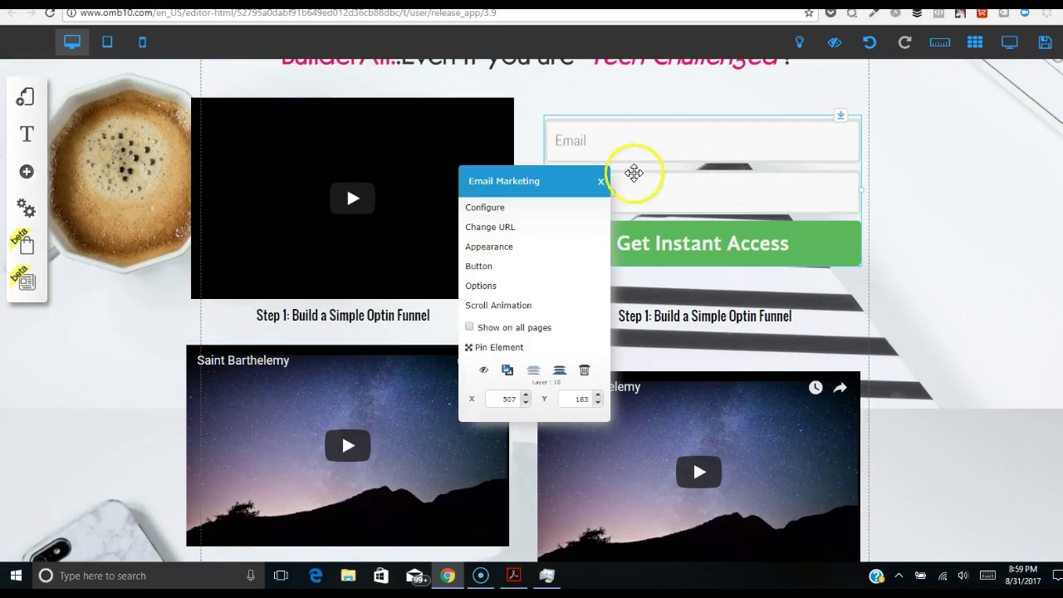
left_click(497, 212)
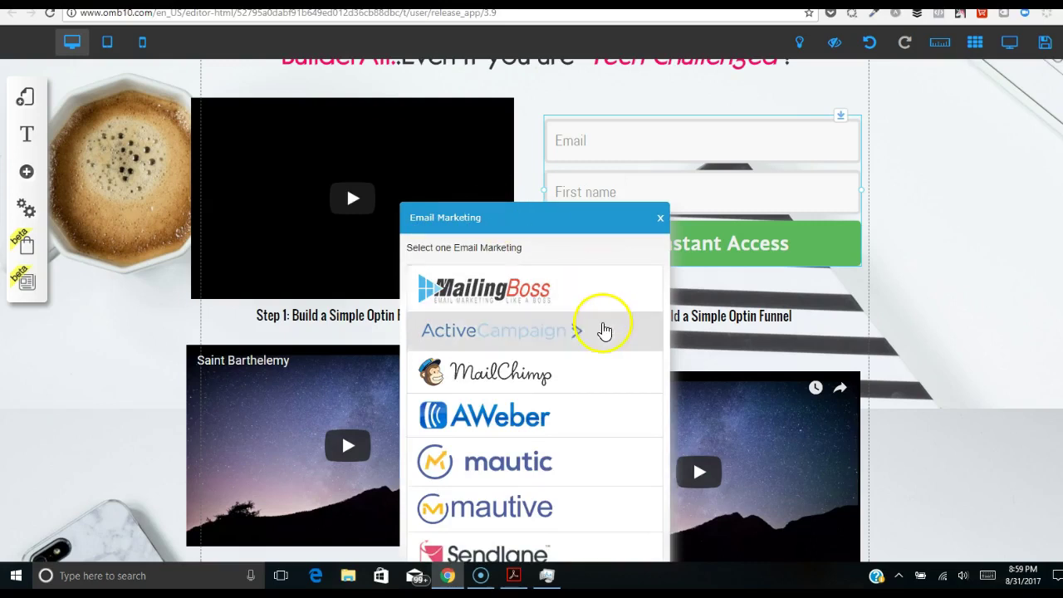
scroll(612, 371, "down", 1)
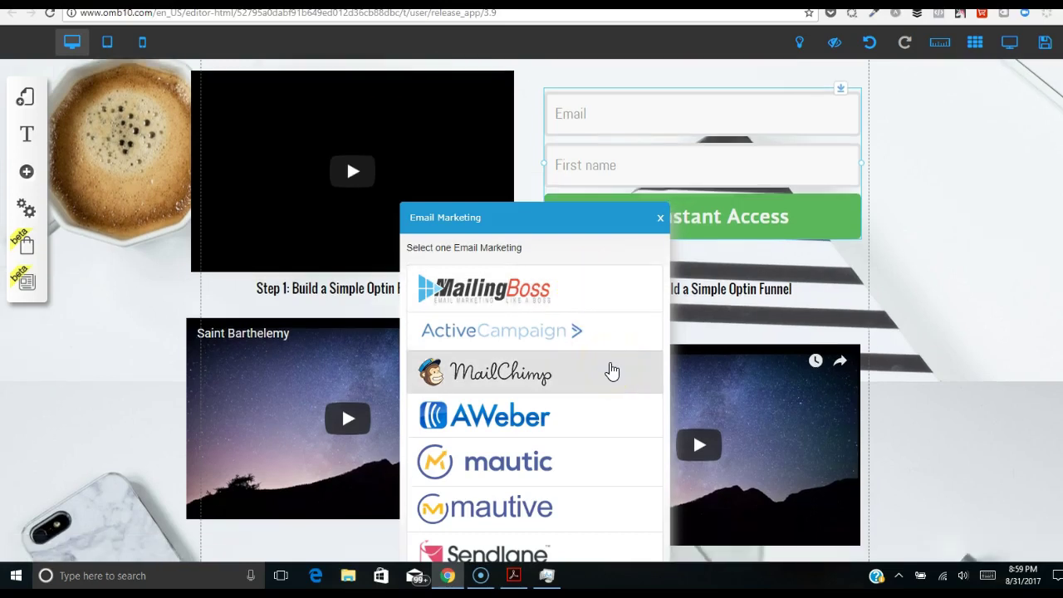
left_click(568, 299)
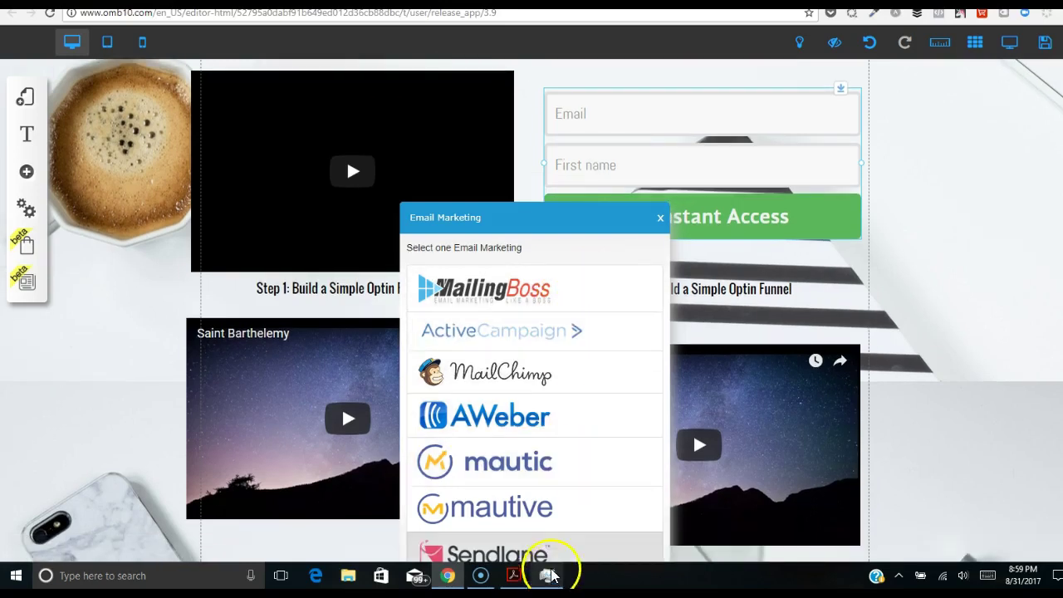
left_click(538, 379)
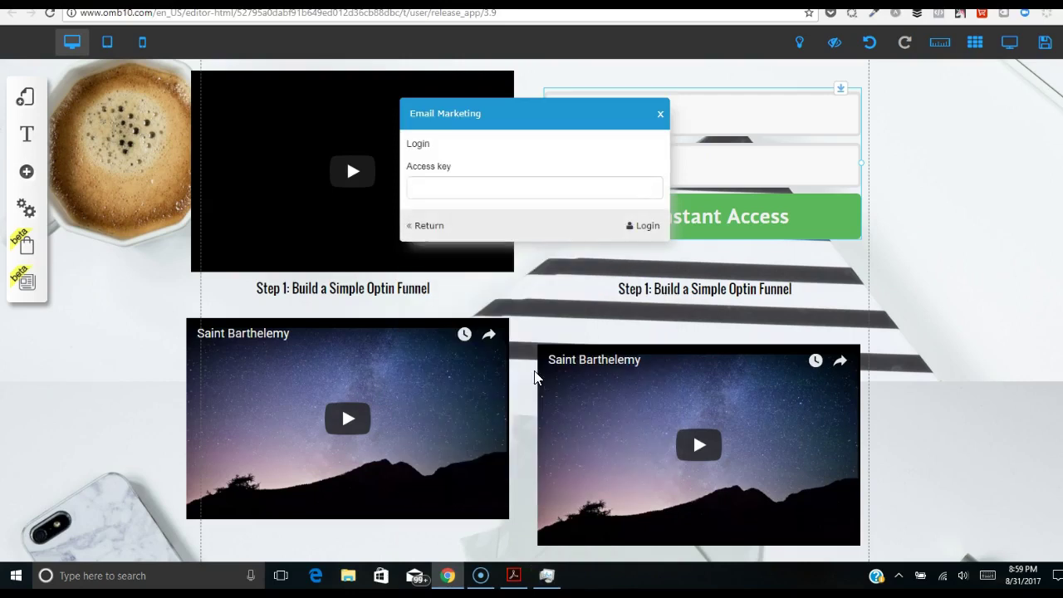
Step: Open mailchimp.com in a new browser tab, log in with the saved credentials and select the first account
left_click(495, 272)
key("ctrl+t")
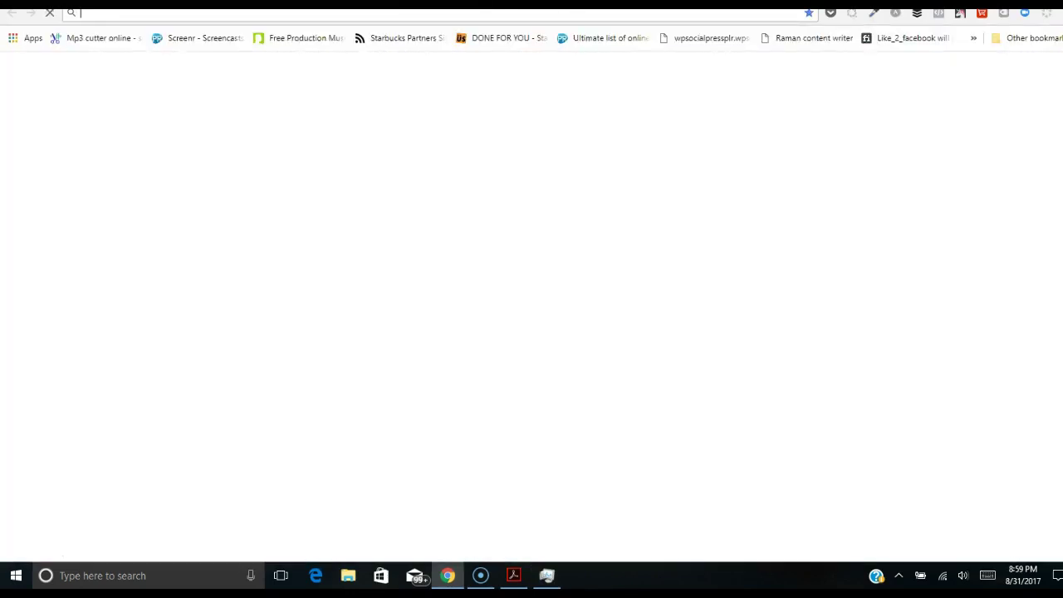
type("mai")
key("Return")
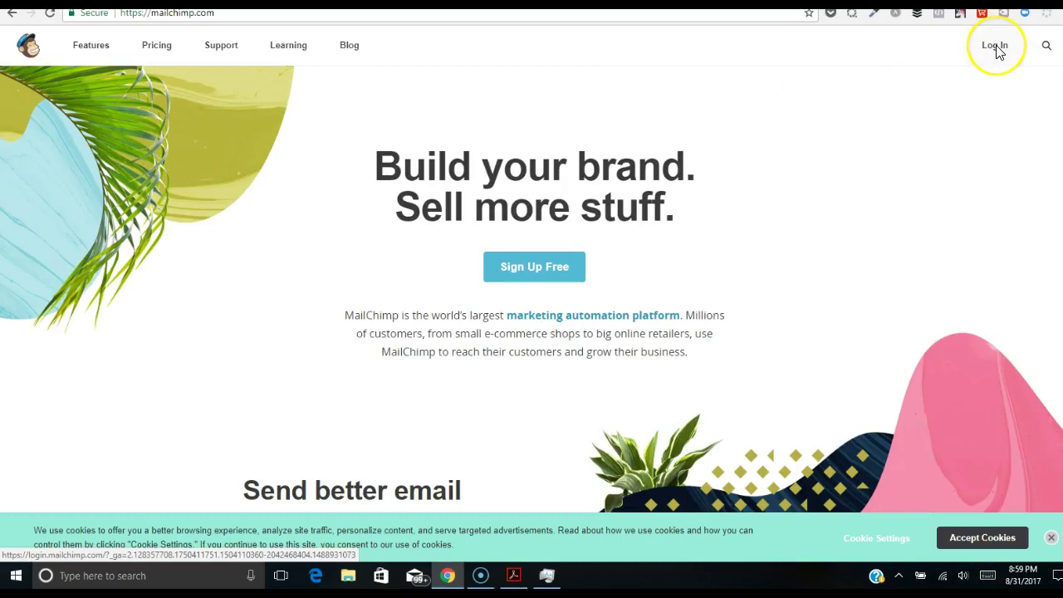
left_click(996, 48)
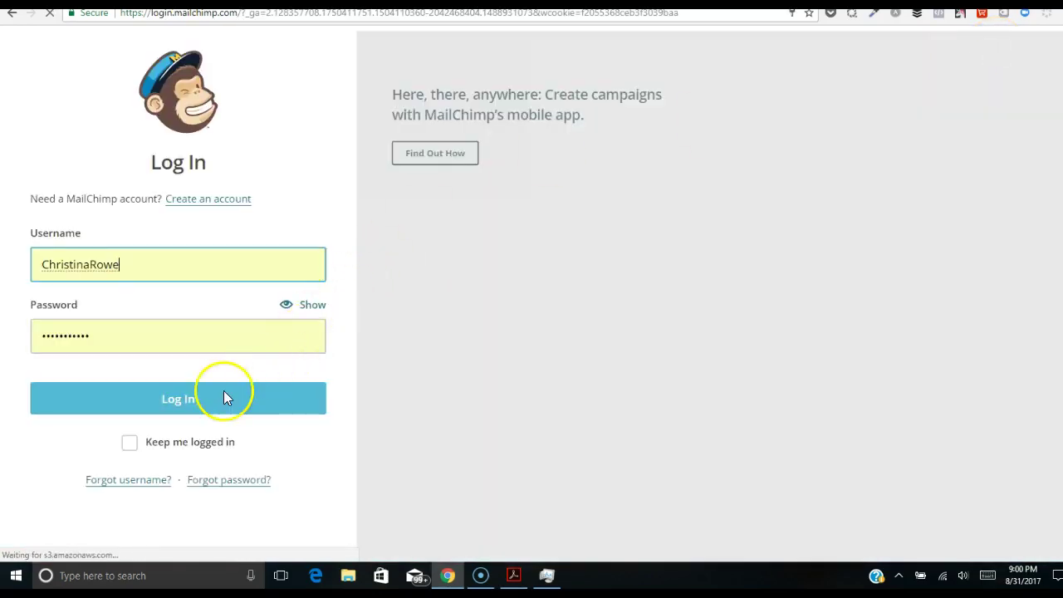
left_click(224, 397)
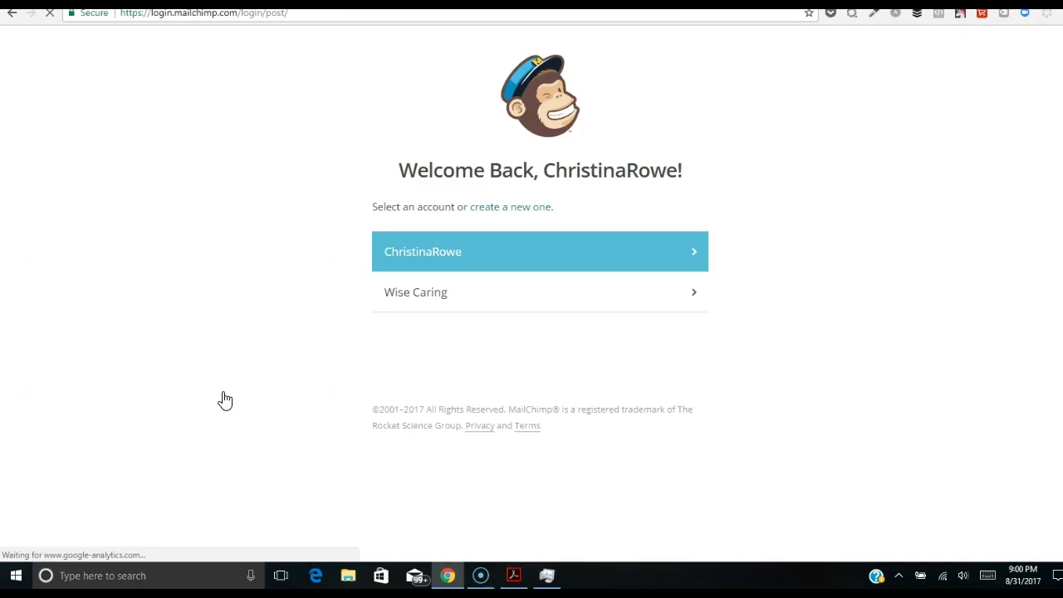
left_click(408, 255)
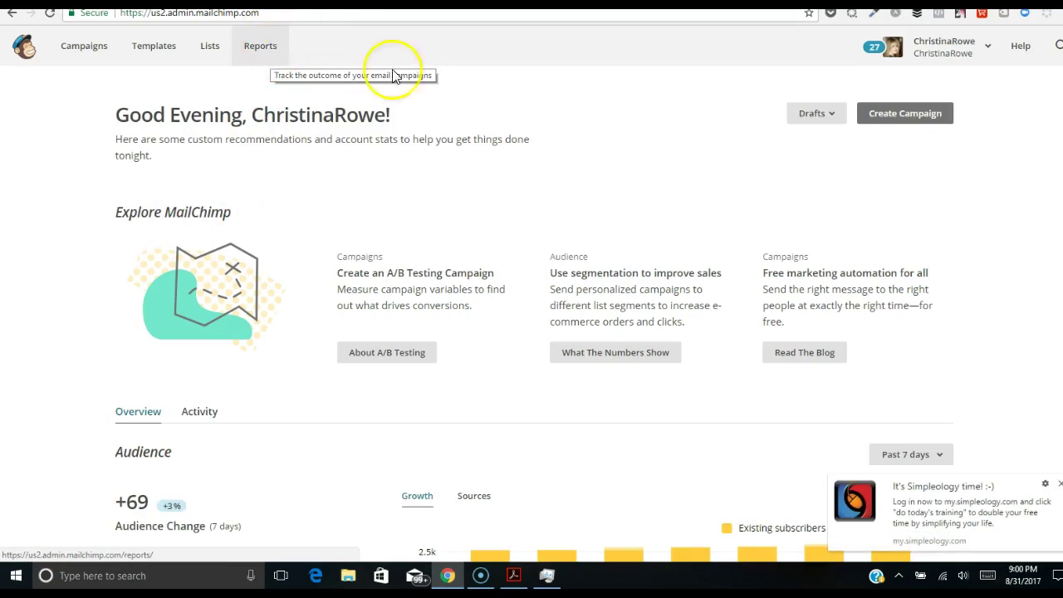
Step: Open the API keys page from the MailChimp account's extras
left_click(989, 50)
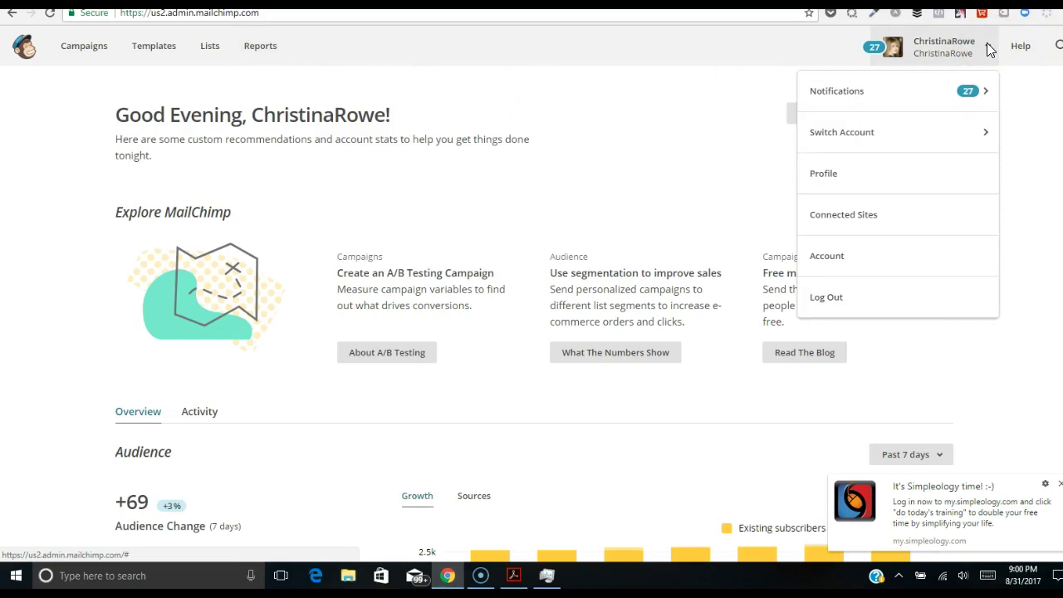
left_click(835, 259)
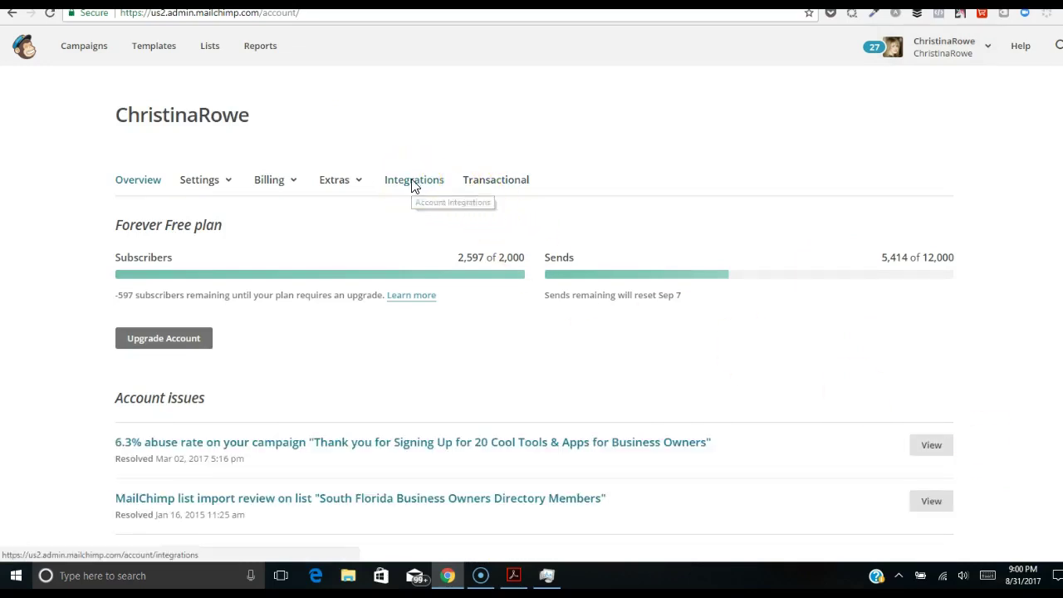
left_click(414, 185)
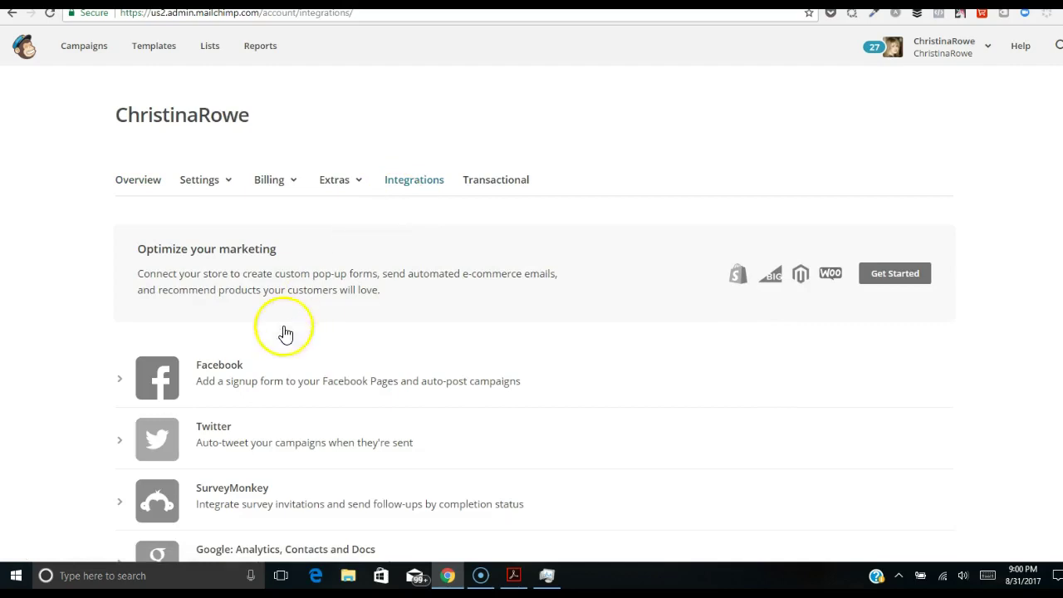
left_click(330, 189)
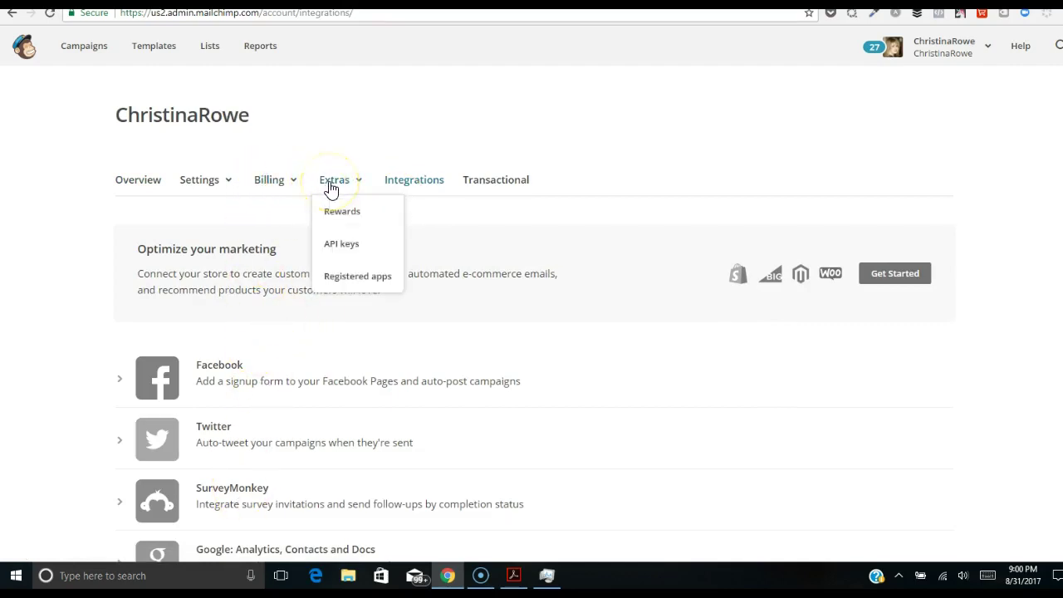
left_click(341, 244)
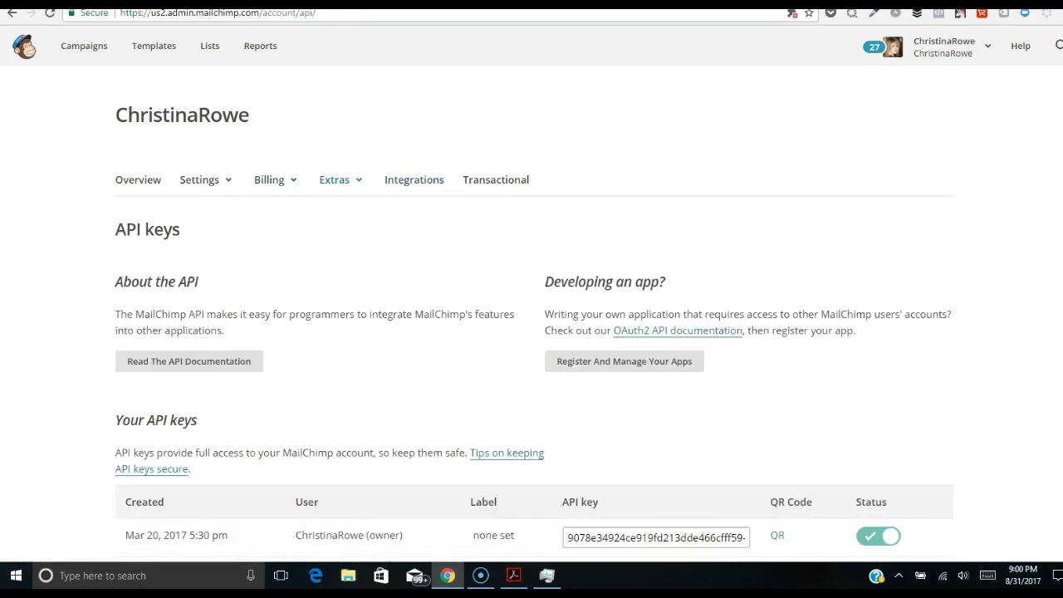
Step: Create a new MailChimp API key and locate it in the list of API keys
scroll(532, 332, "down", 4)
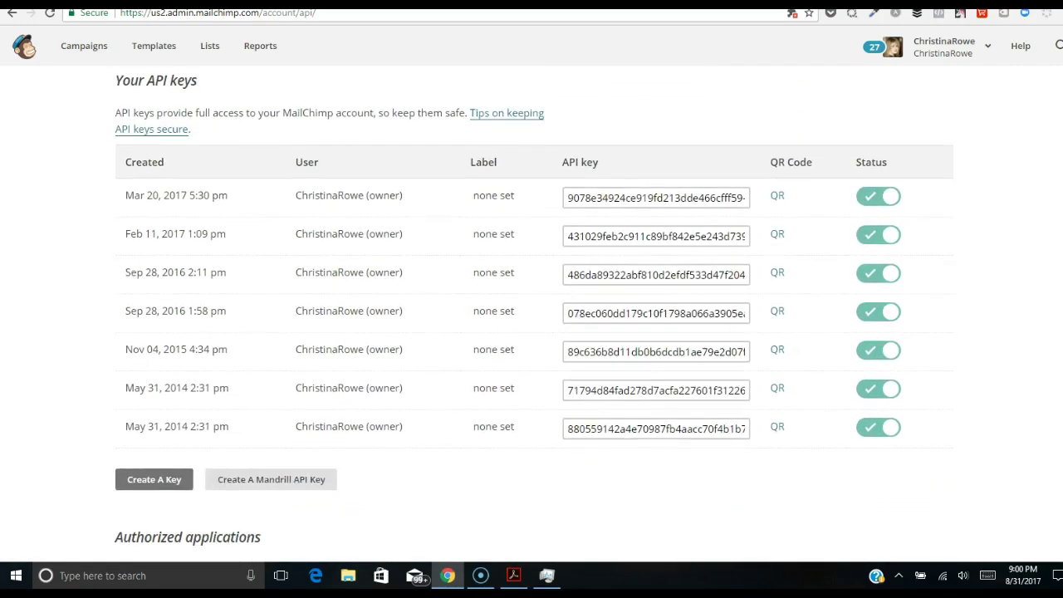
scroll(304, 373, "down", 1)
left_click(145, 415)
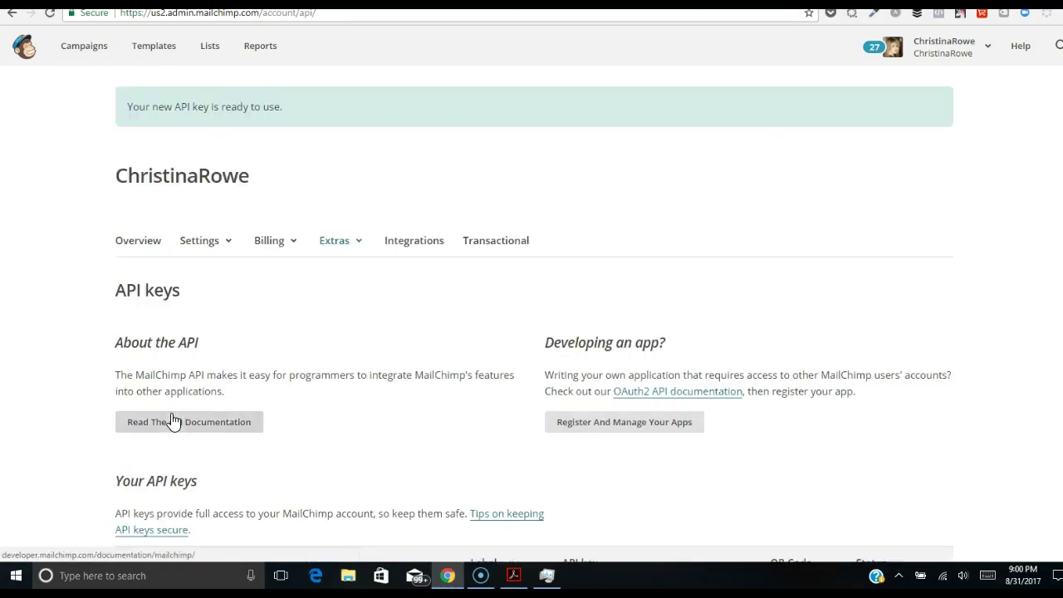
scroll(531, 315, "down", 6)
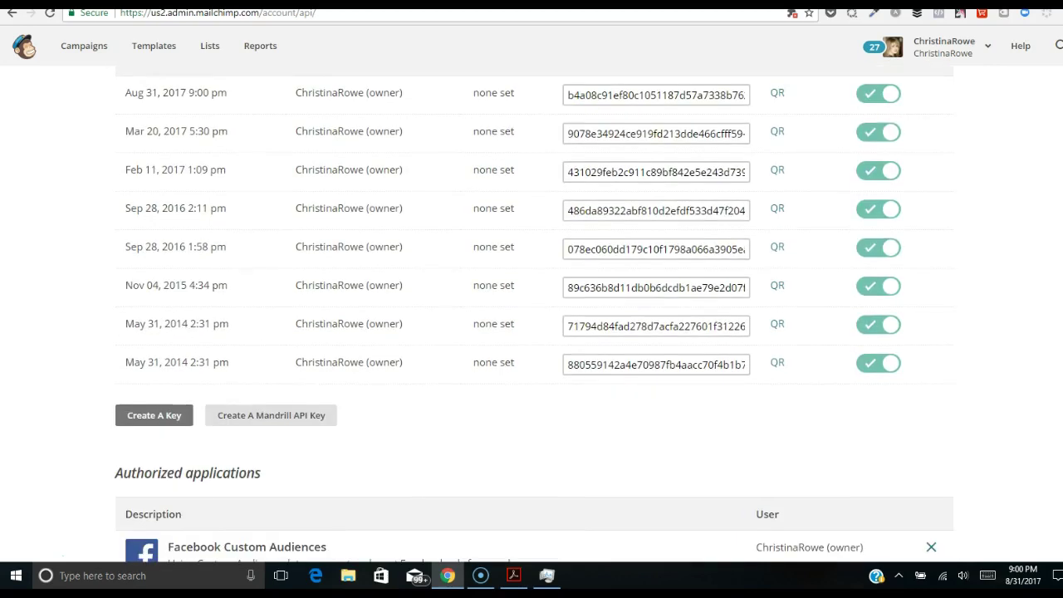
Step: Copy the newest API key from MailChimp and use it as the access key to log in from the optin form's email marketing settings
scroll(531, 315, "up", 2)
left_click(688, 215)
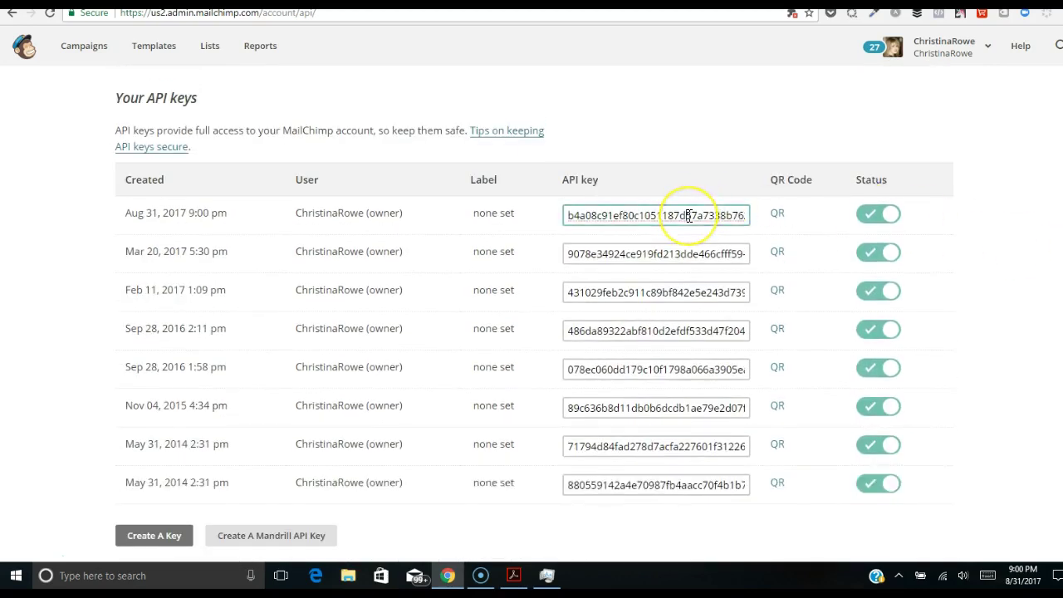
double_click(688, 215)
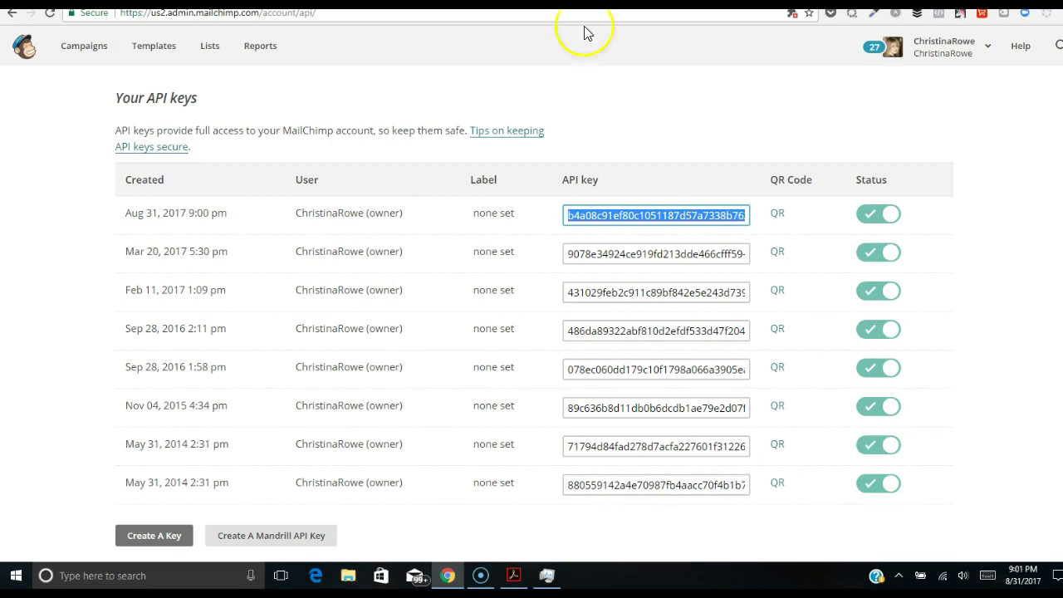
key("ctrl+Tab")
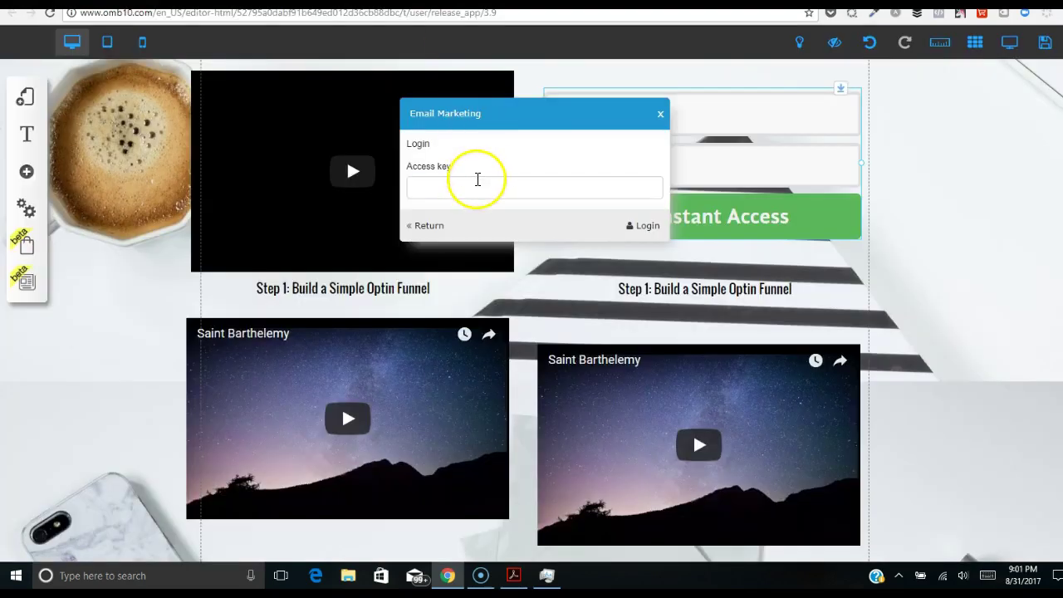
left_click(478, 180)
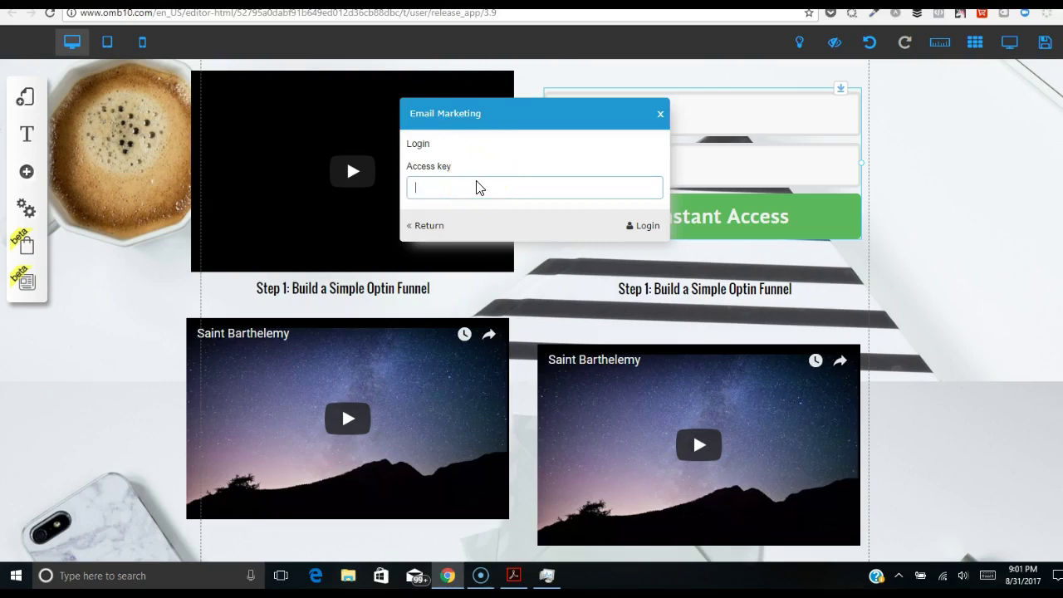
key("ctrl+v")
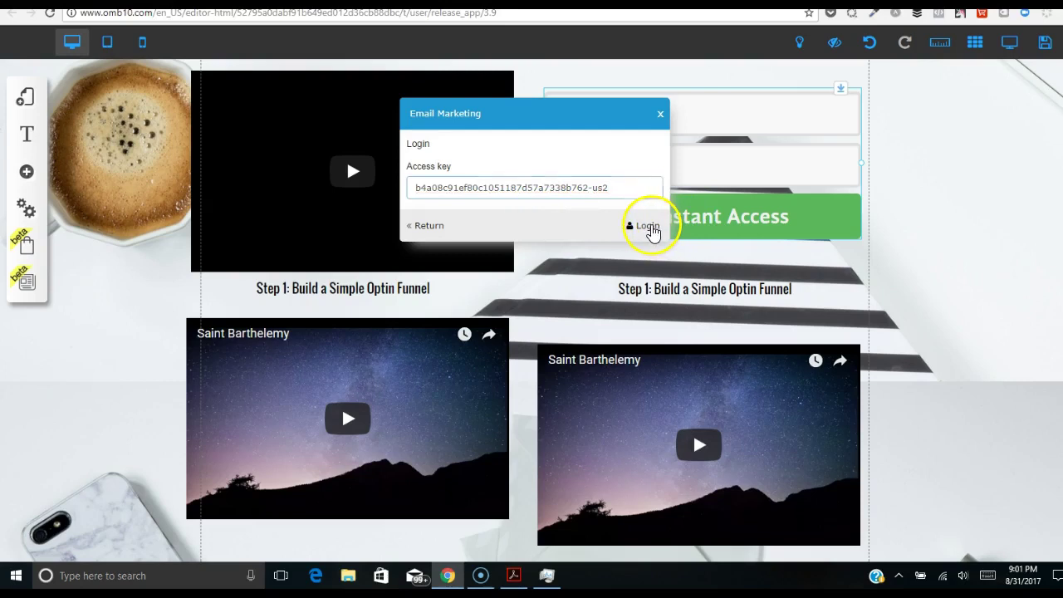
left_click(647, 227)
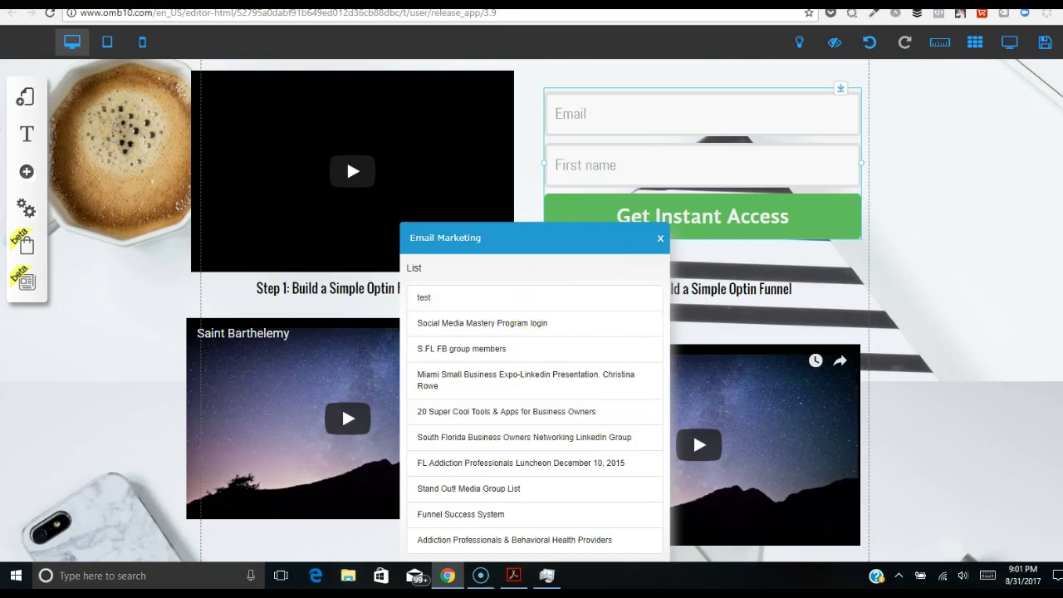
Step: Link the optin form to the Funnel Success System list and move the form up clear of the caption beneath it
scroll(541, 311, "down", 1)
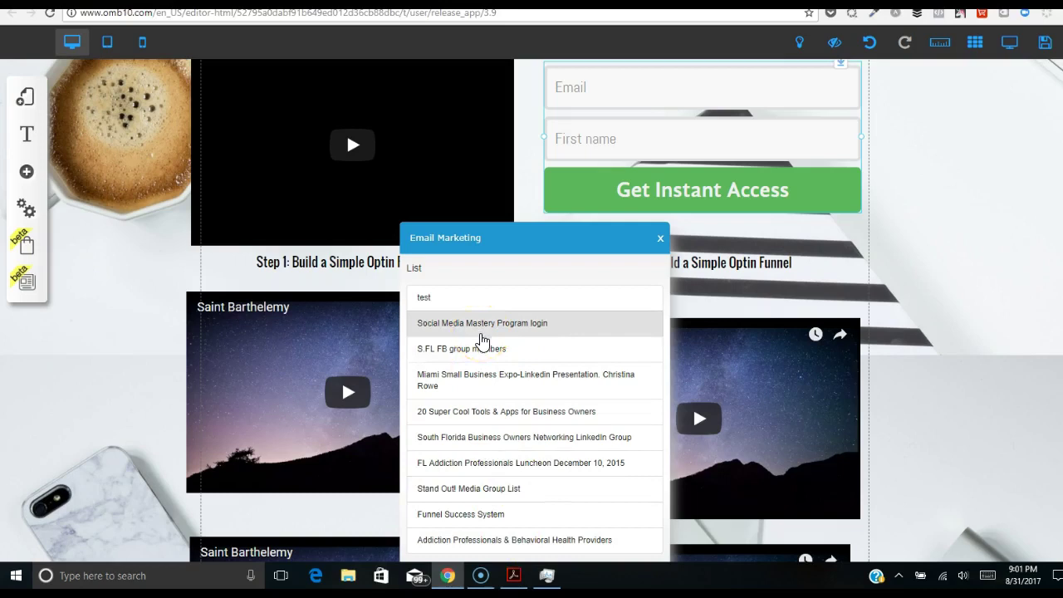
left_click(499, 516)
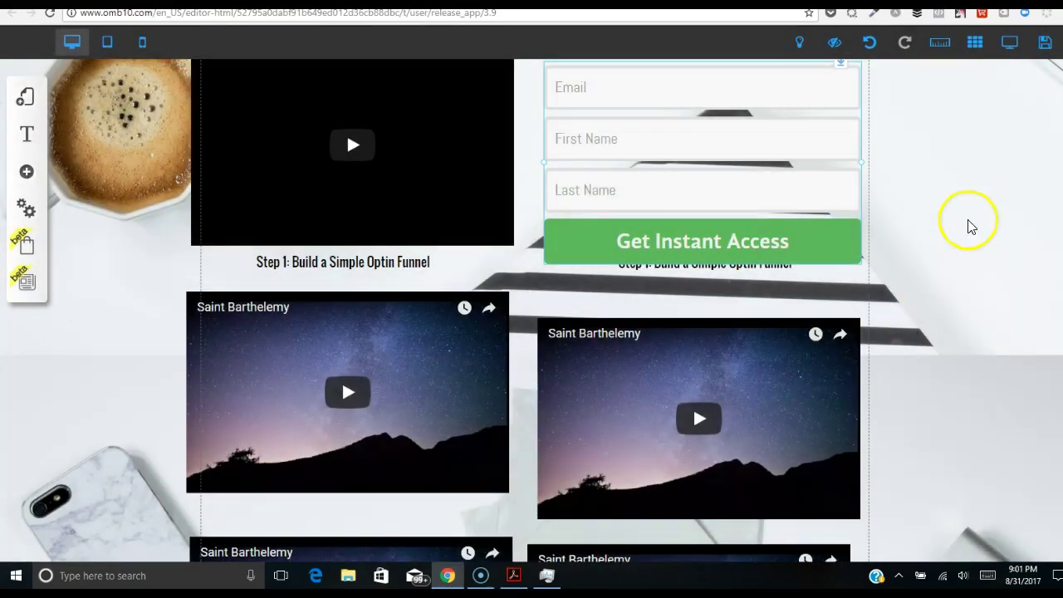
left_click(971, 226)
scroll(347, 160, "up", 2)
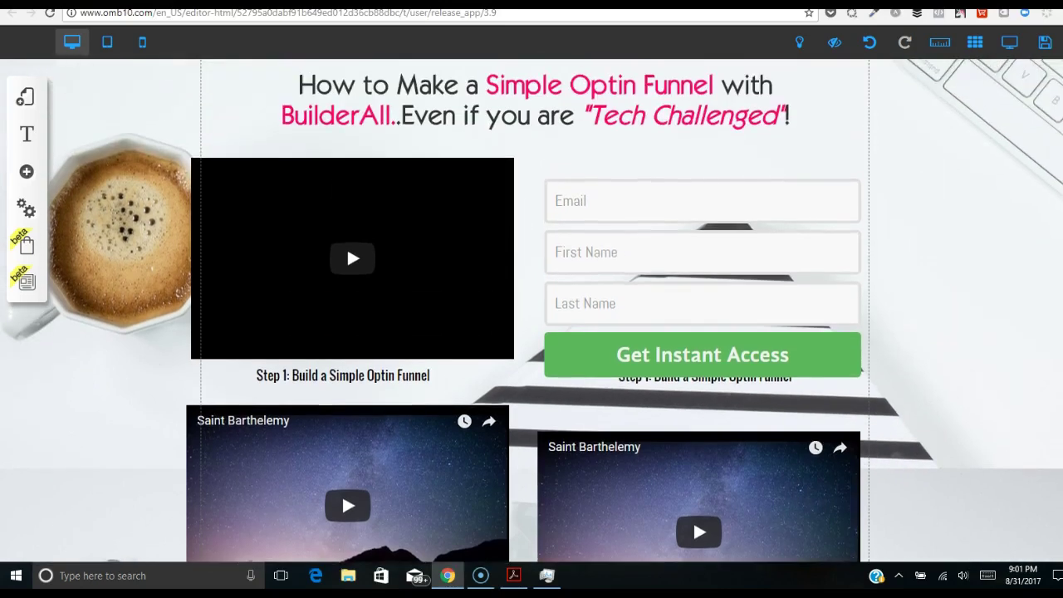
left_click(802, 218)
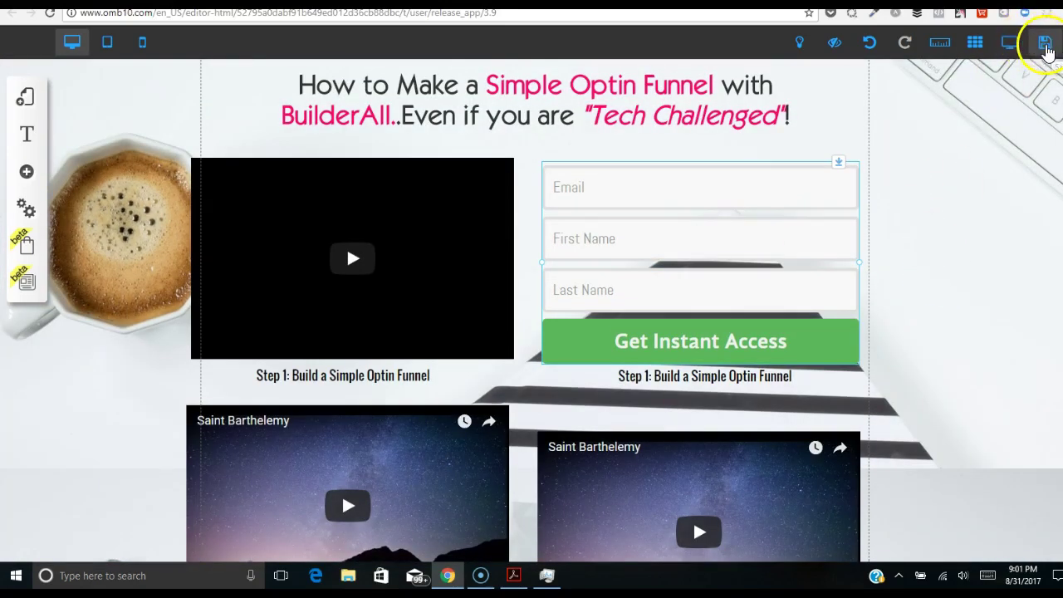
Step: Save the modified Blank Page, trying undo and redo on the form's last move before saving again
left_click(1046, 46)
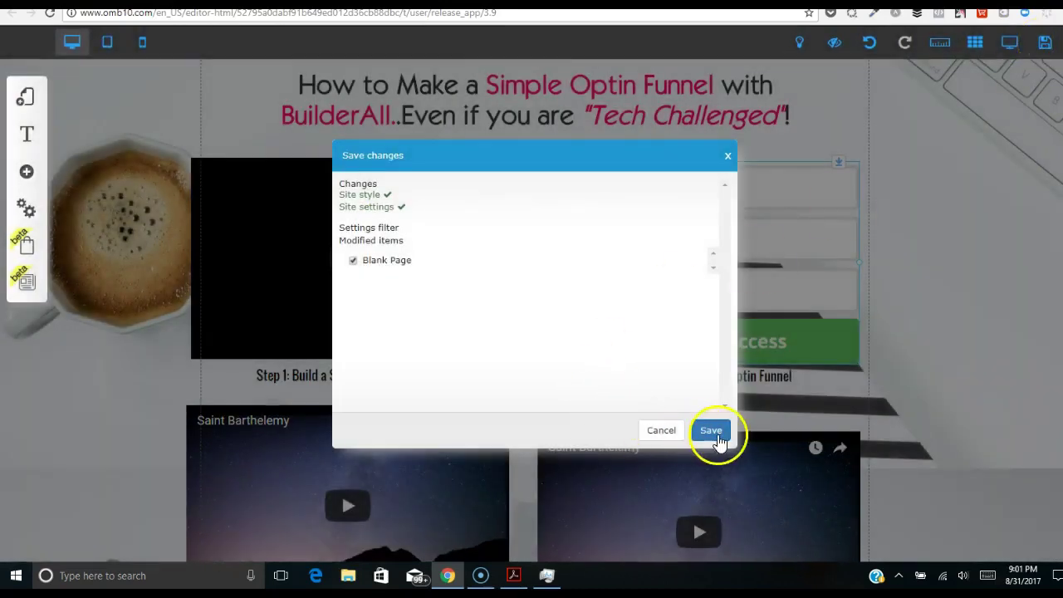
left_click(710, 431)
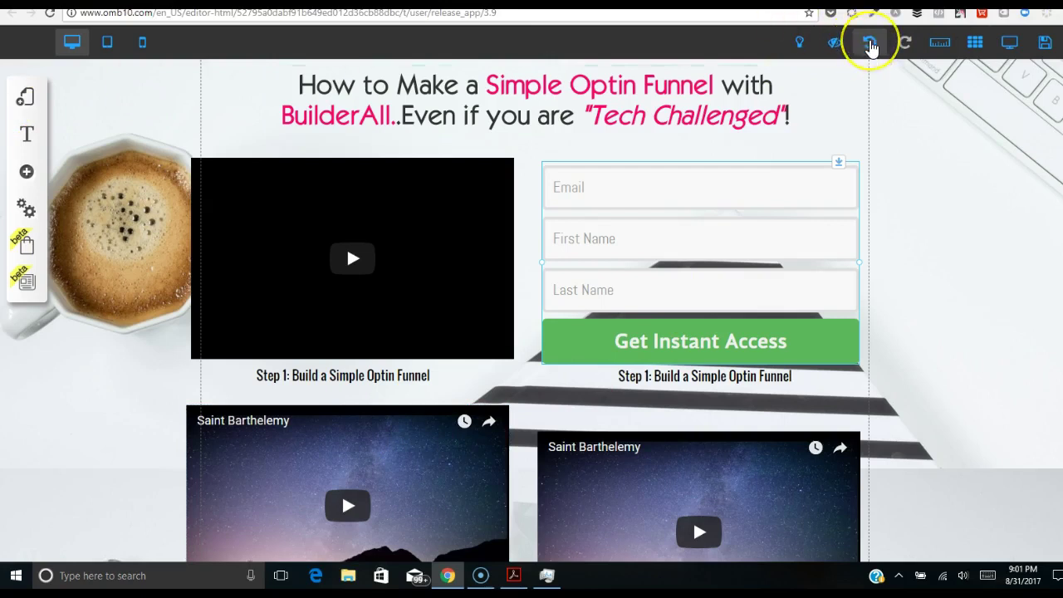
left_click(869, 43)
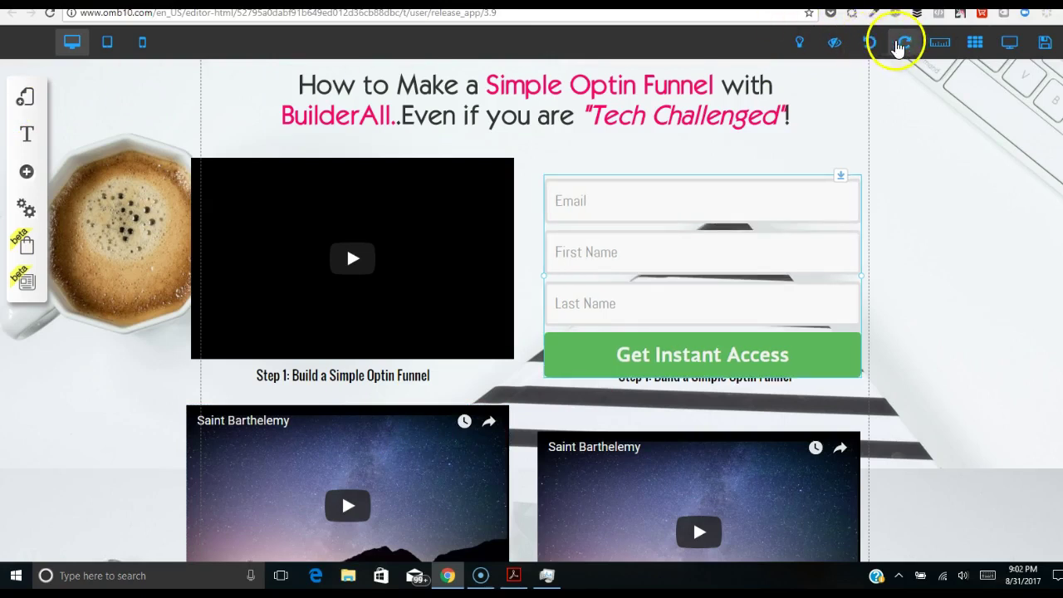
left_click(904, 43)
left_click(1046, 45)
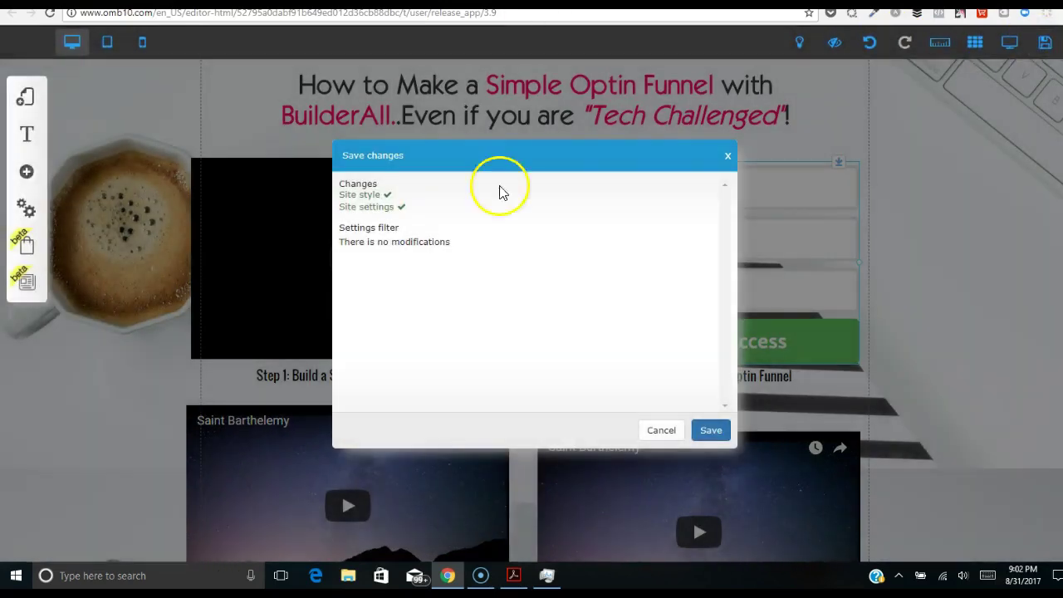
left_click(711, 430)
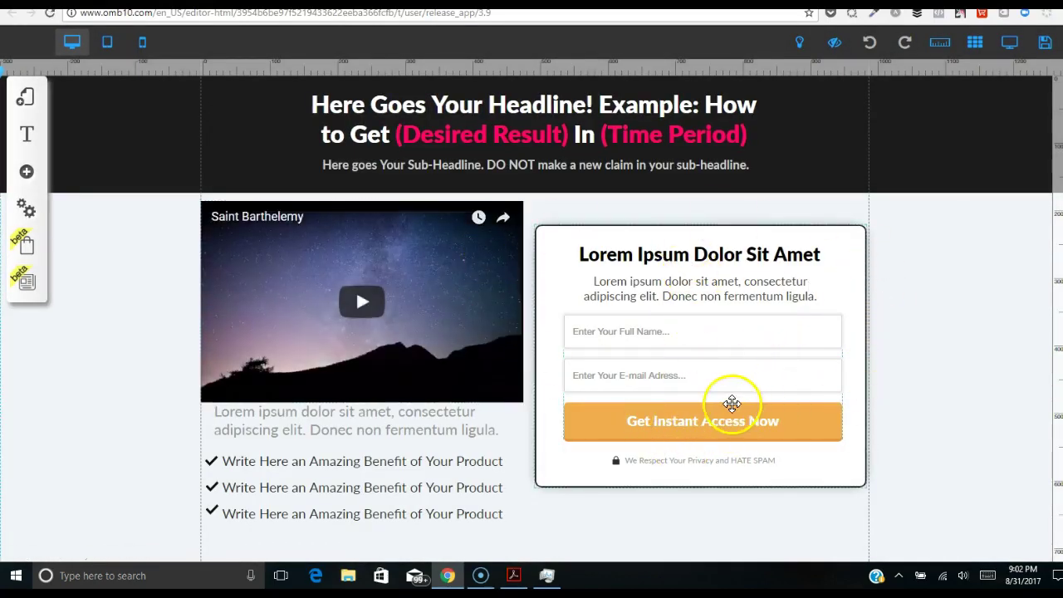
Step: Examine the configuration options of the template page's existing form
left_click(700, 368)
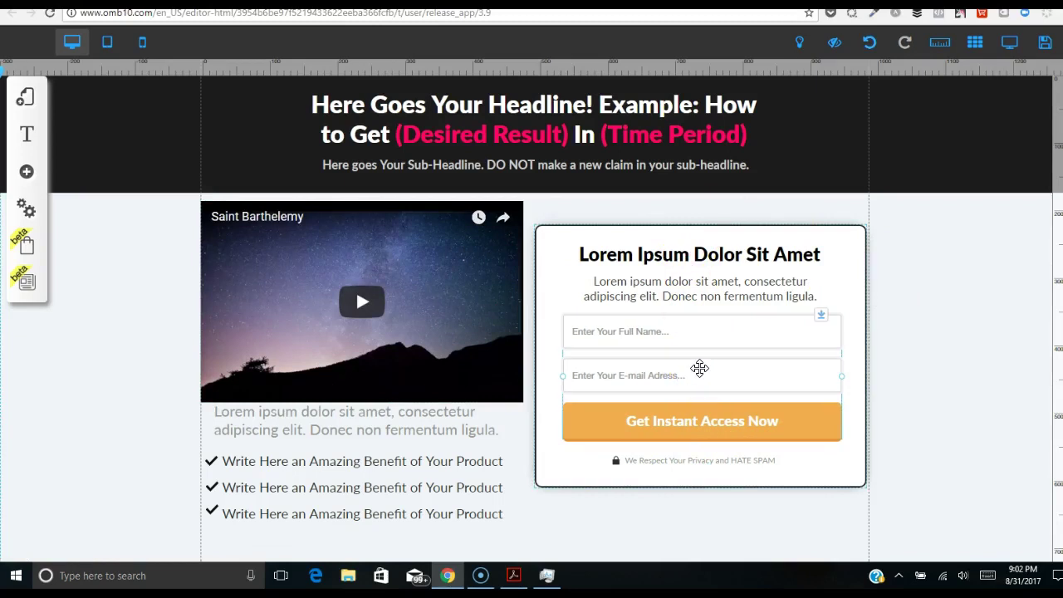
mouse_move(700, 368)
left_mouse_down()
mouse_move(275, 338)
mouse_move(118, 385)
mouse_move(871, 363)
mouse_move(712, 362)
mouse_move(688, 373)
mouse_move(700, 365)
left_mouse_up()
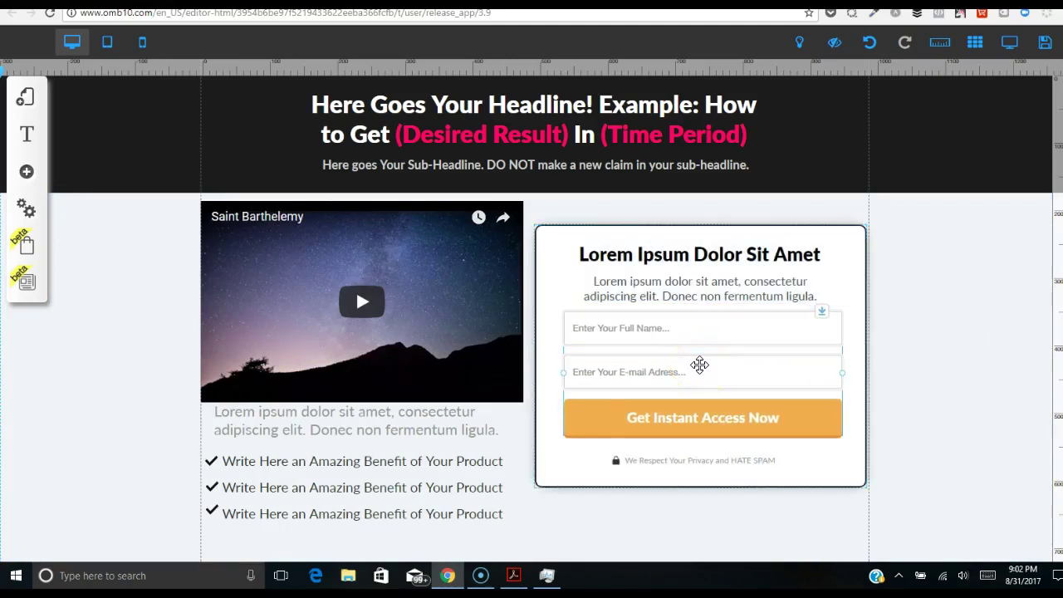
left_click(700, 365)
left_click(473, 196)
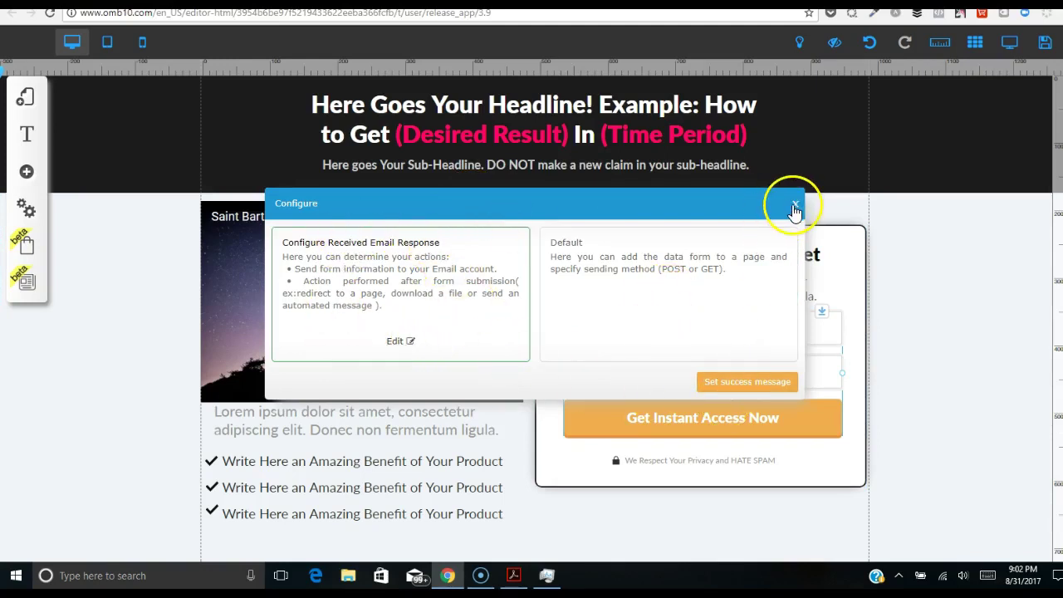
left_click(795, 206)
Step: Replace the template's existing form with the green Get Instant Access optin form, placed inside the white box
left_click(713, 352)
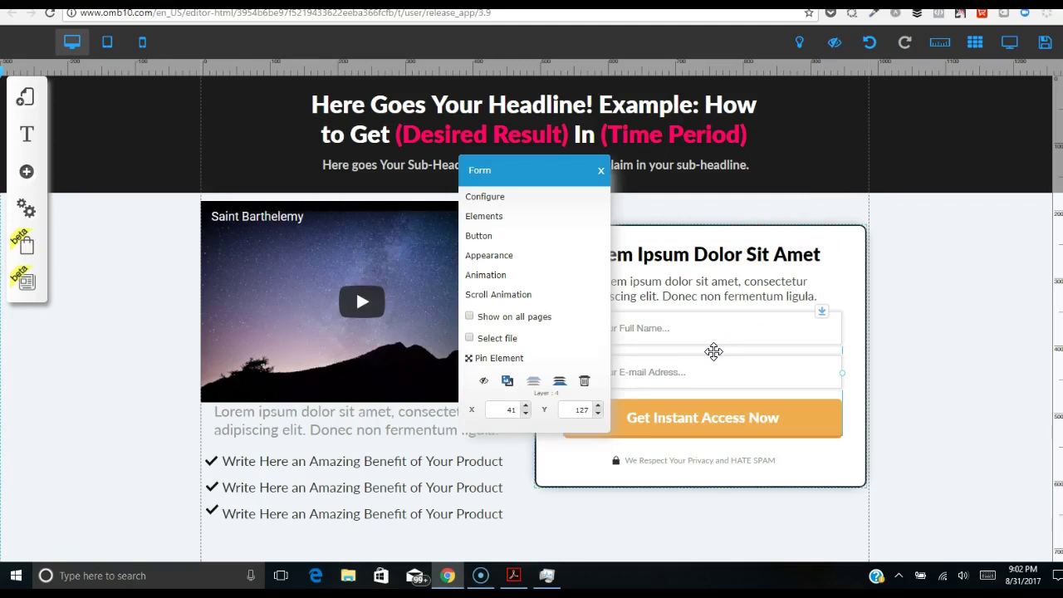
left_click(586, 383)
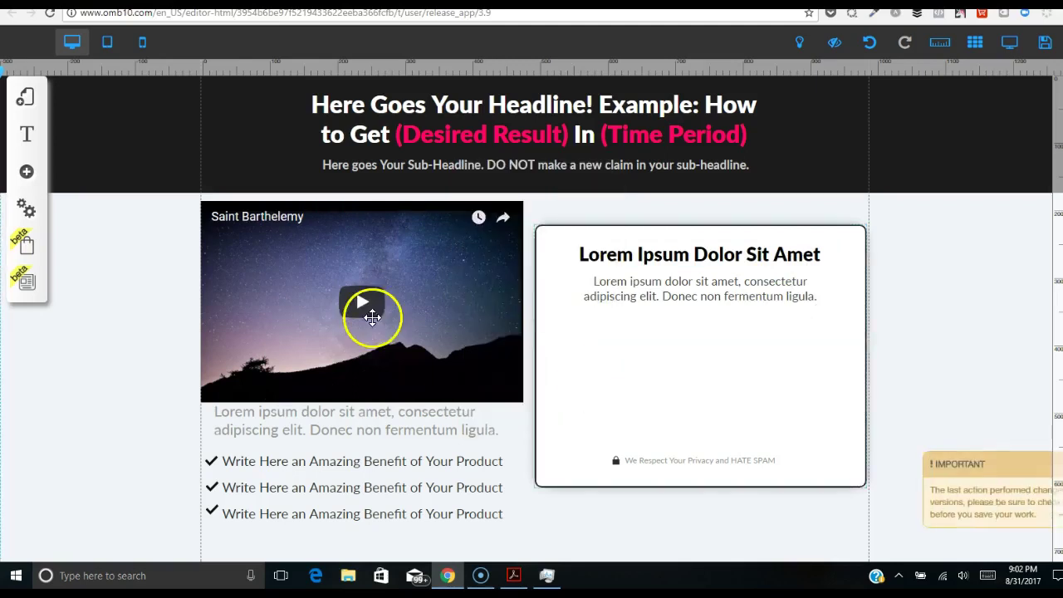
left_click(27, 177)
left_click(153, 446)
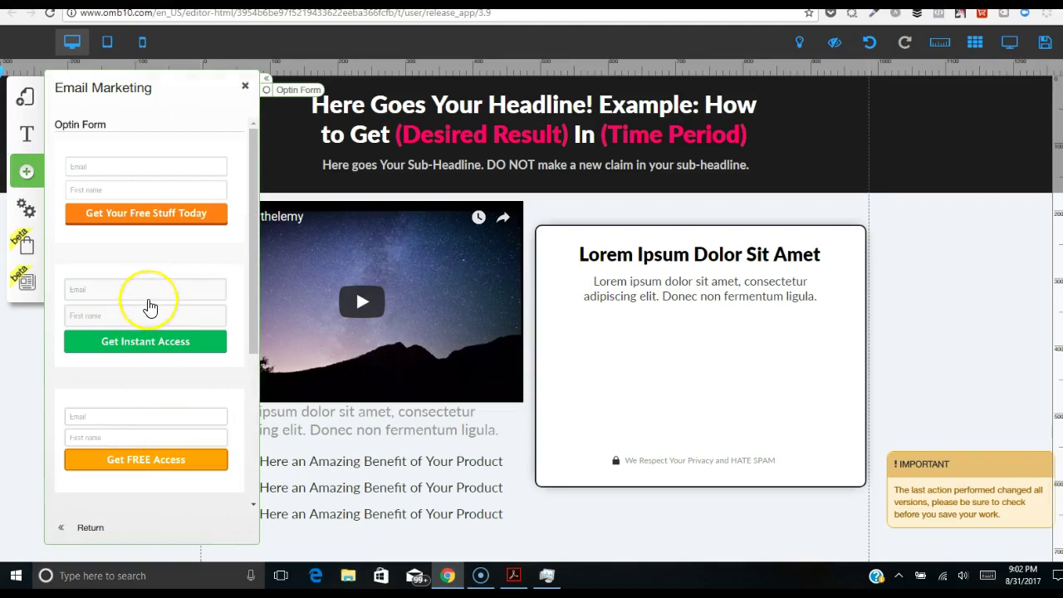
left_click_drag(149, 308, 629, 392)
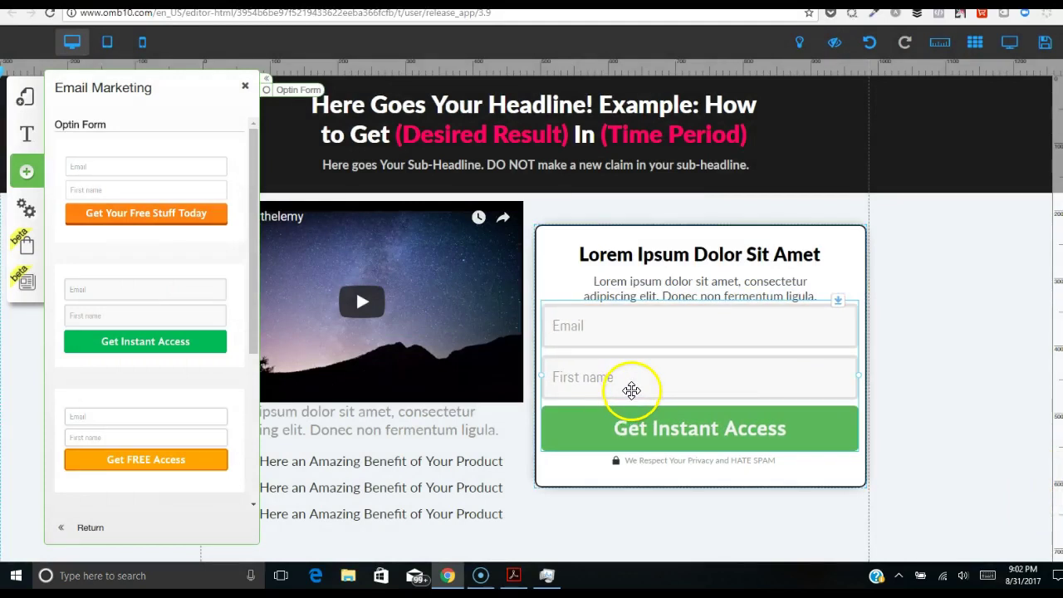
Step: Connect the new optin form to MailChimp with the API access key and select the Funnel Success System list
left_click(631, 390)
left_click(512, 218)
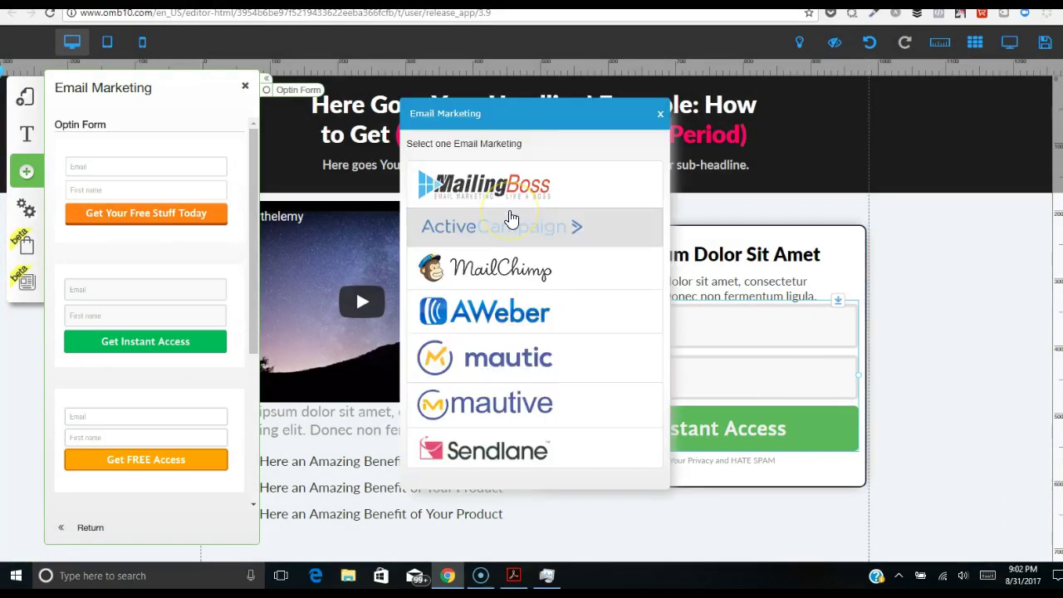
left_click(521, 274)
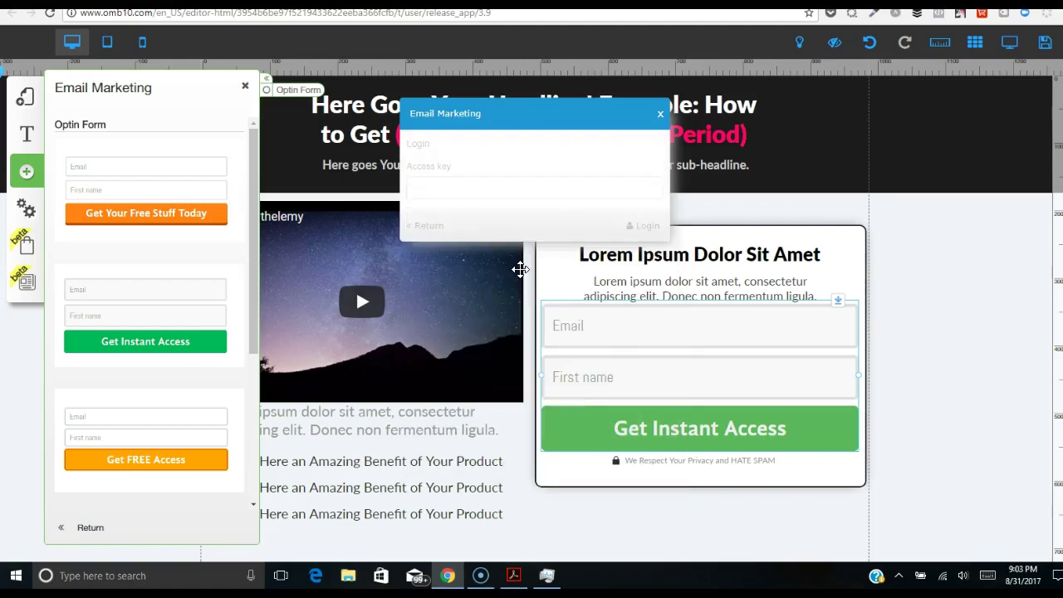
left_click(524, 185)
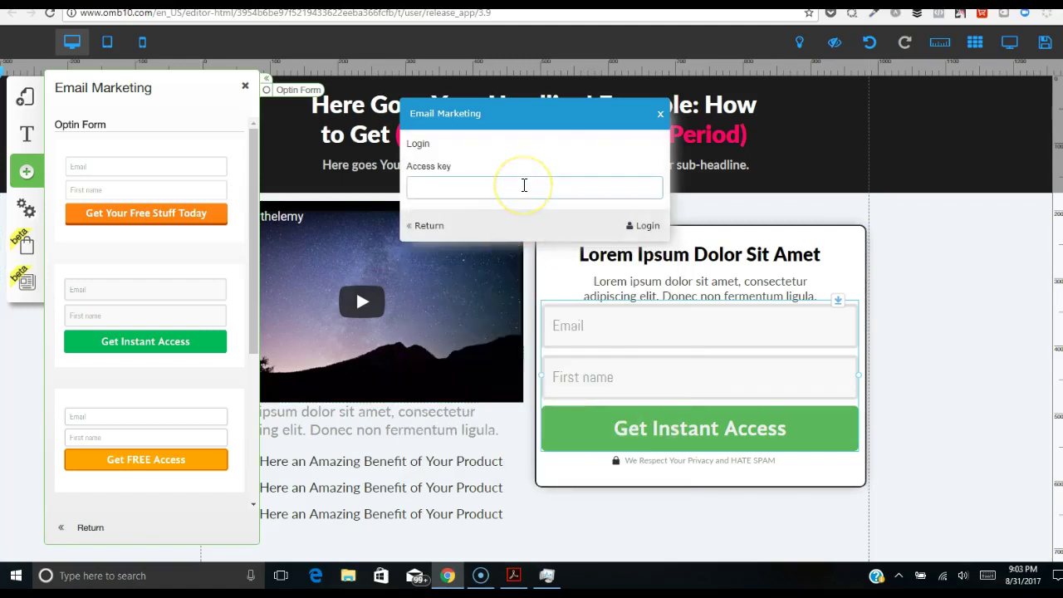
key("ctrl+v")
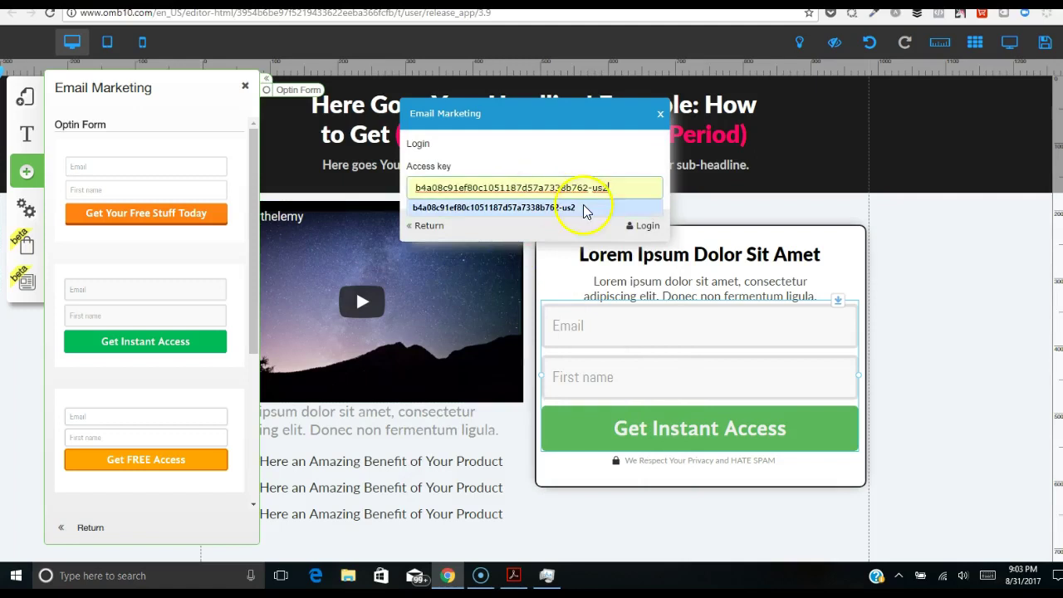
left_click(648, 226)
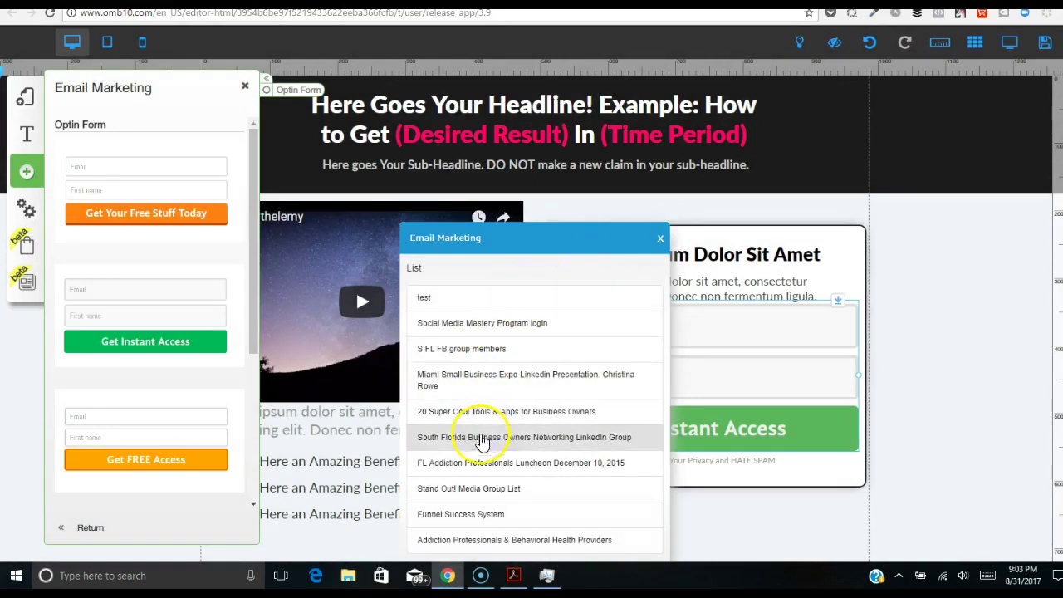
left_click(480, 515)
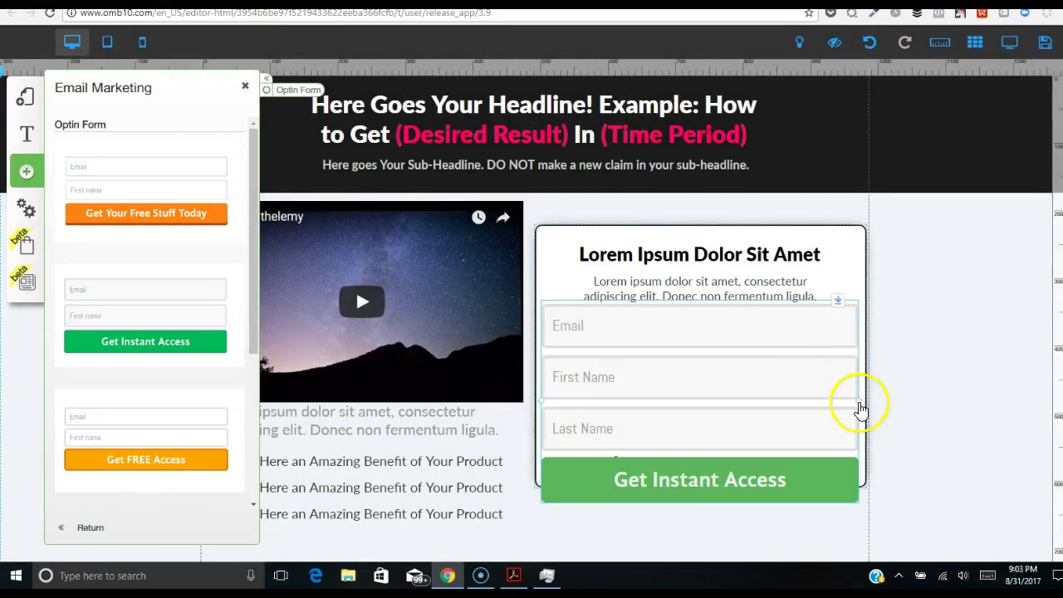
Step: Widen the optin form slightly and reposition it below the paragraph text in the white box
mouse_move(860, 407)
left_mouse_down()
mouse_move(842, 394)
mouse_move(864, 393)
left_mouse_up()
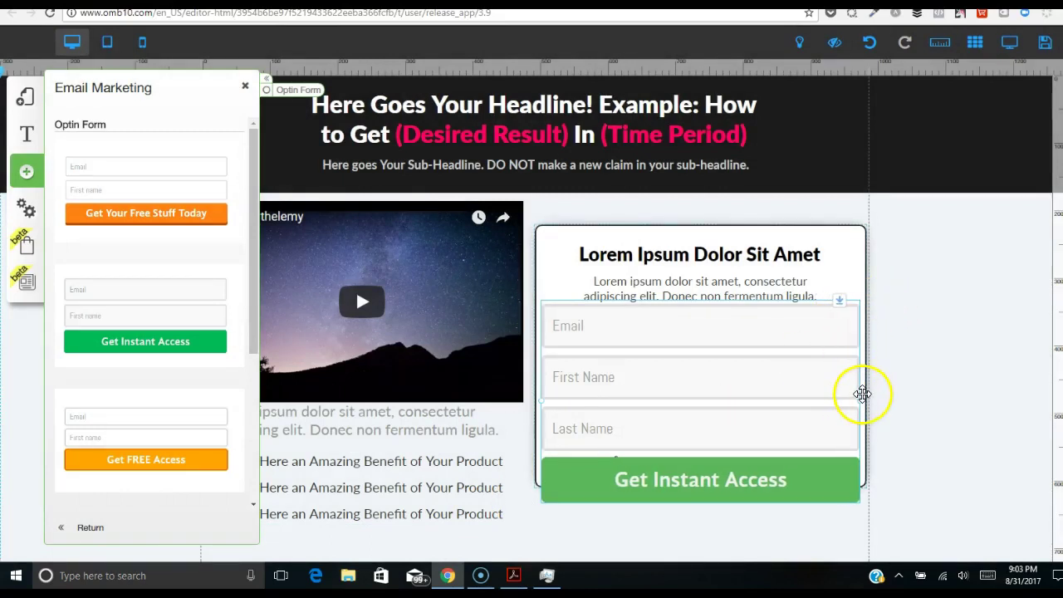
left_click(733, 448)
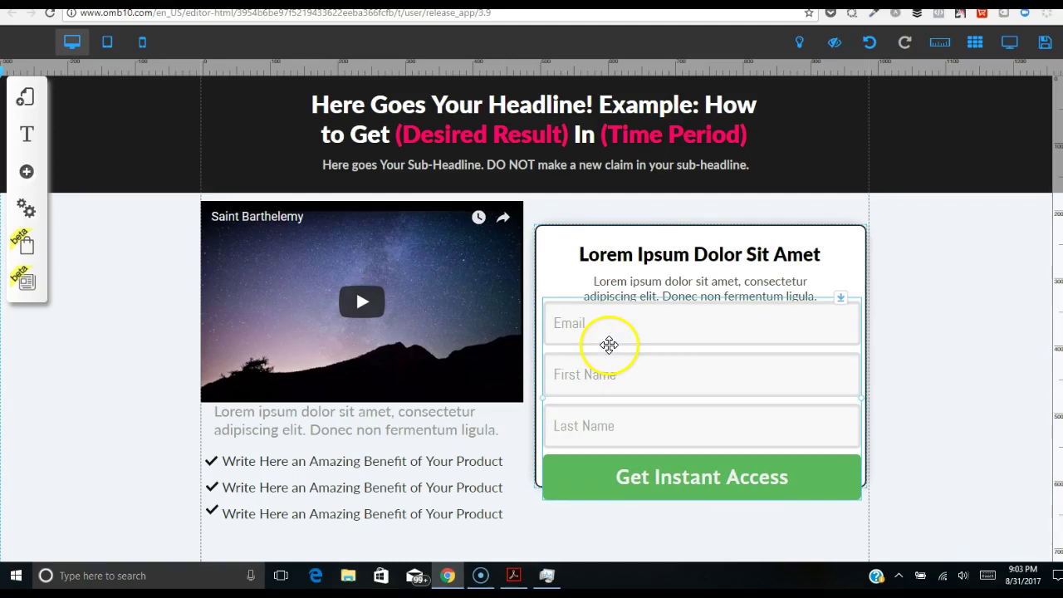
left_click_drag(607, 344, 640, 325)
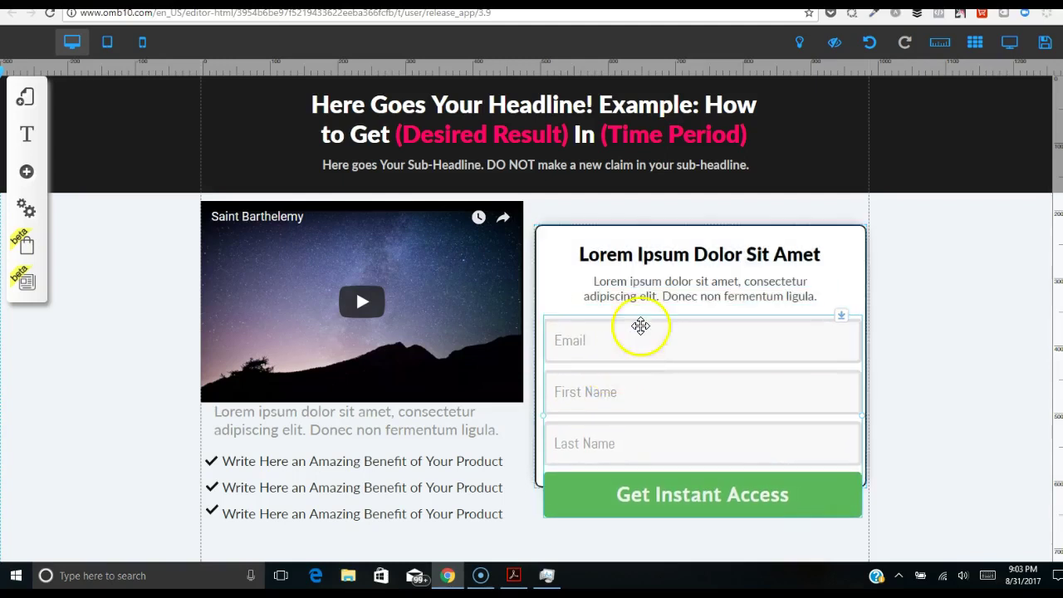
Step: Delete the Lorem ipsum paragraph from the white box and move the optin form and the heading up
left_click_drag(753, 279, 753, 287)
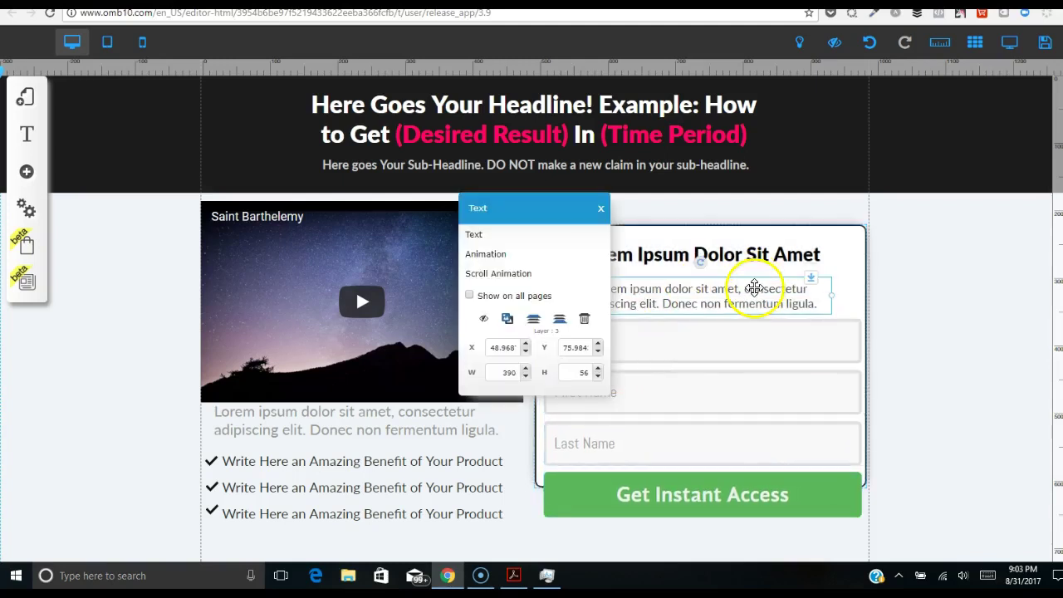
left_click(585, 319)
left_click_drag(644, 330, 659, 292)
left_click_drag(667, 249, 669, 244)
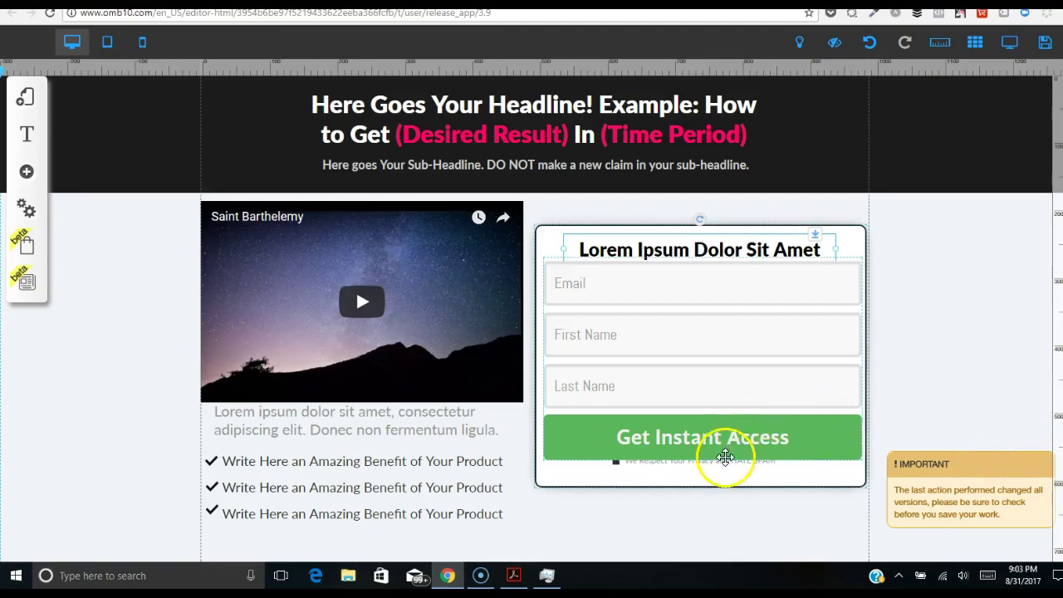
Step: Move the "We Respect Your Privacy and HATE SPAM" line below the button and adjust the optin form's position in the box
left_click(724, 461)
left_click_drag(724, 461, 723, 474)
left_click_drag(723, 387, 1051, 333)
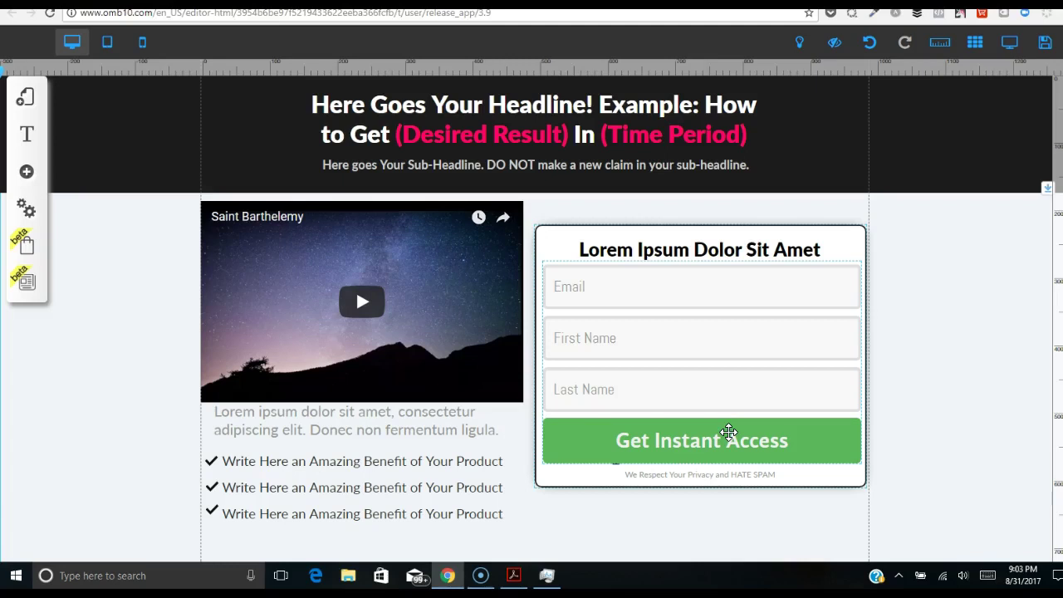
left_click_drag(729, 432, 685, 405)
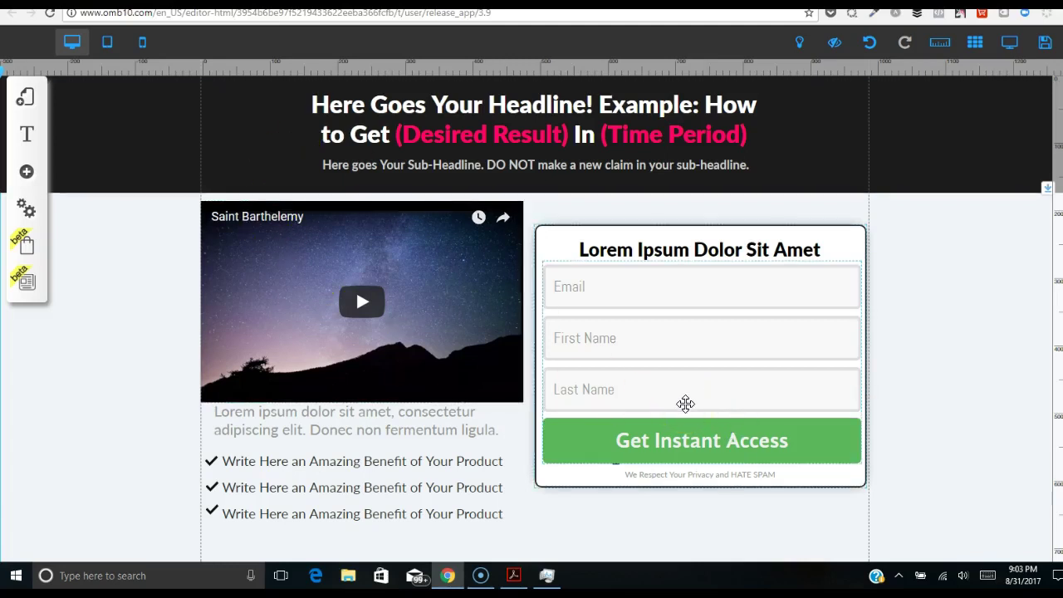